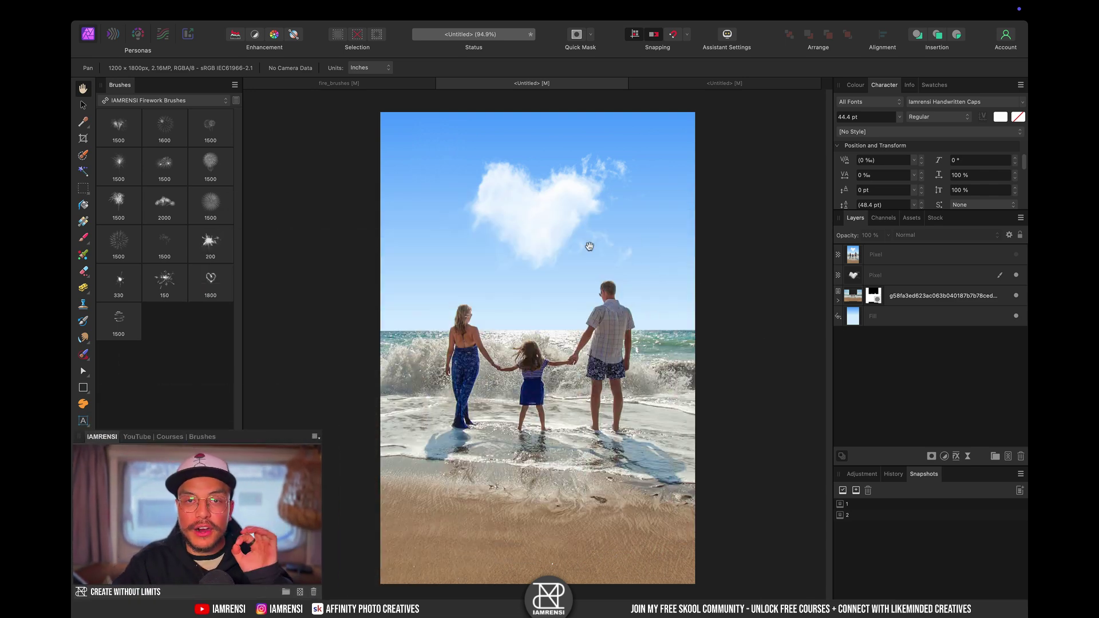
Restore snapshot 2, the night version with the sparkler-style 2025 text
left_click(846, 514)
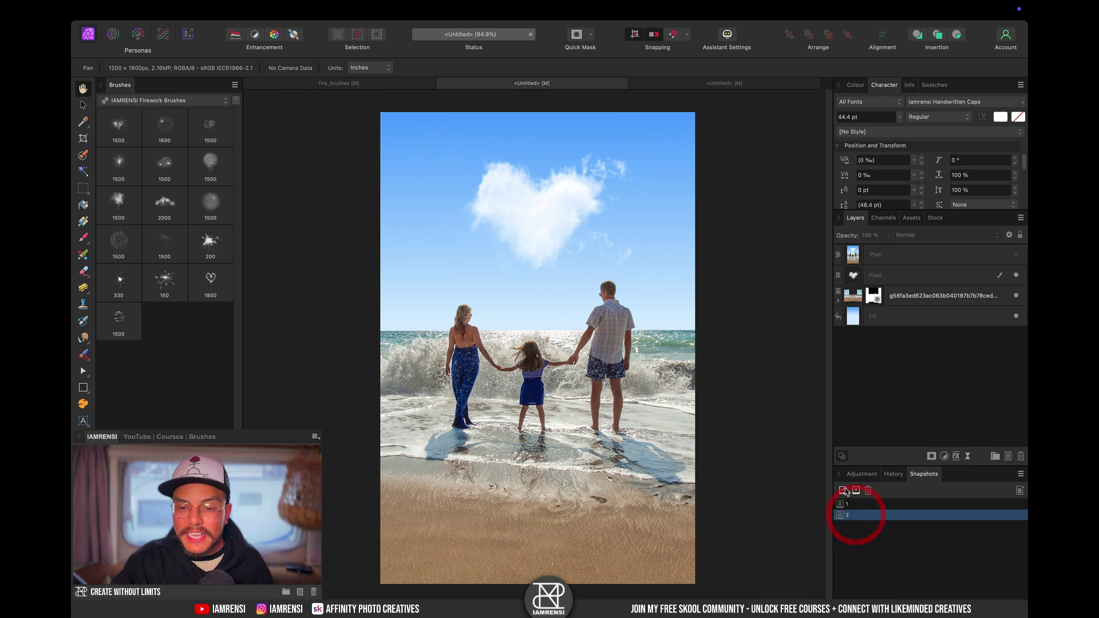
left_click(843, 490)
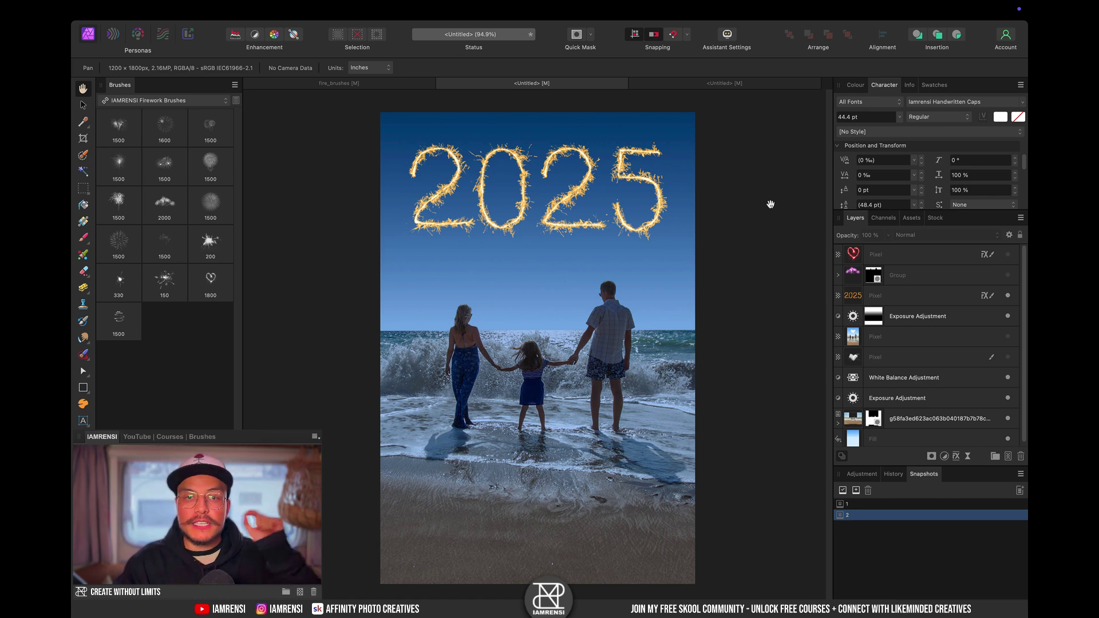
Switch to the daytime beach photo document and toggle the Mask and Fill layers to inspect the sky
left_click(714, 90)
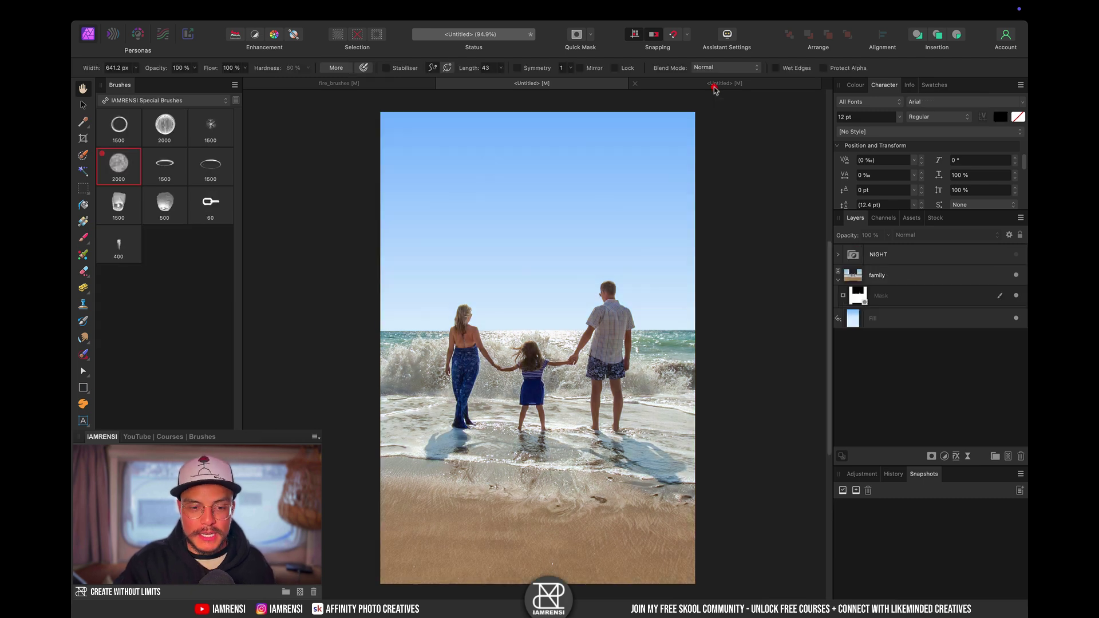
key("b")
key("v")
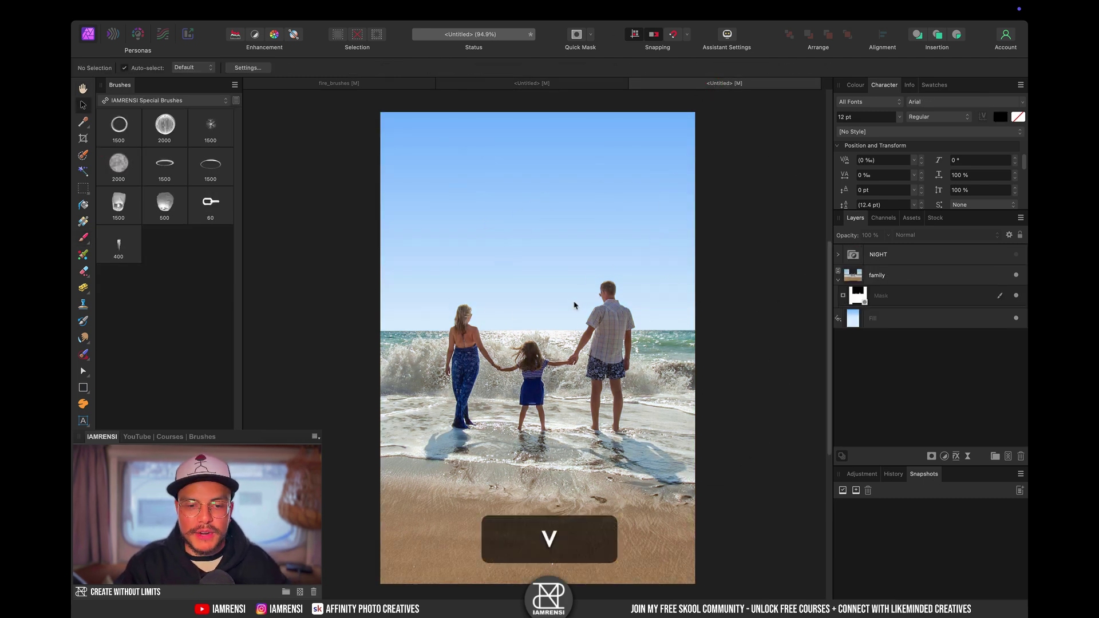
left_click(1015, 295)
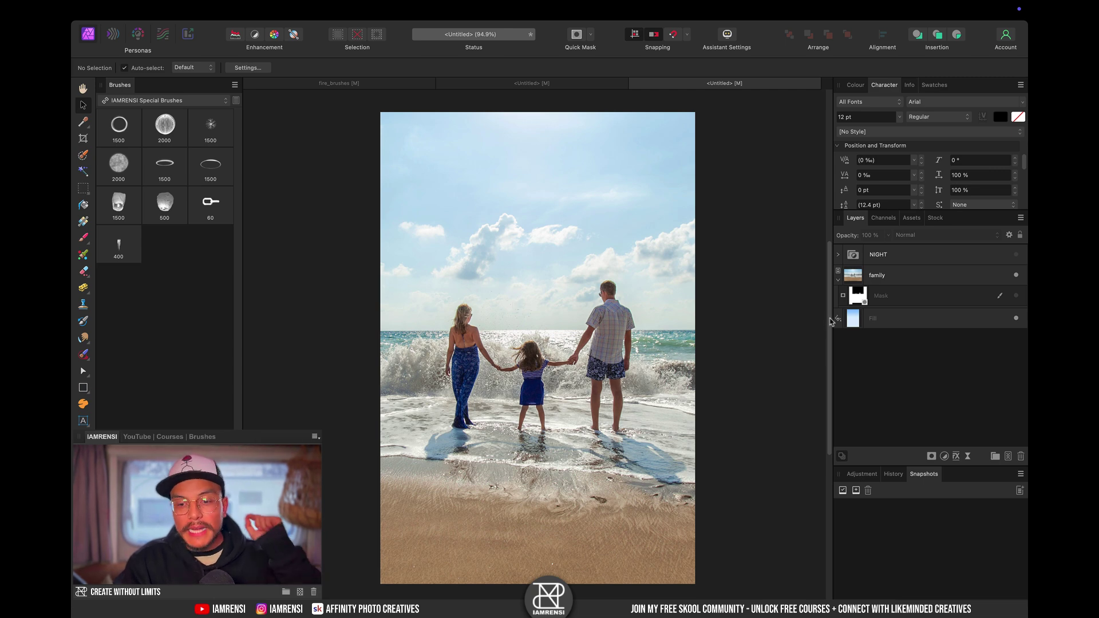
left_click(1016, 296)
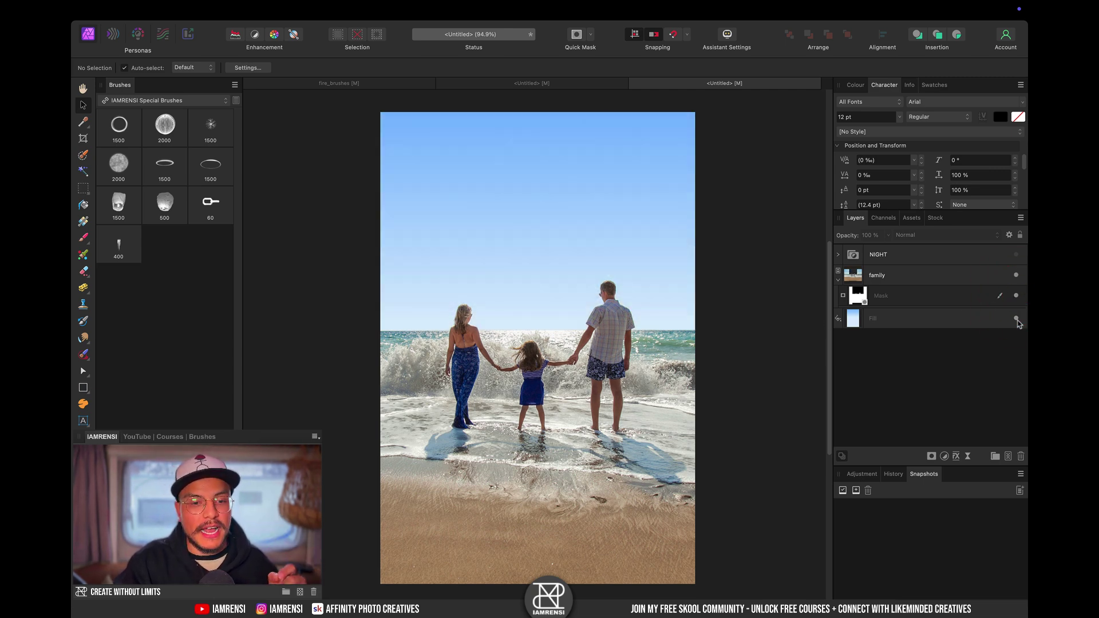
left_click(1016, 318)
left_click(1015, 319)
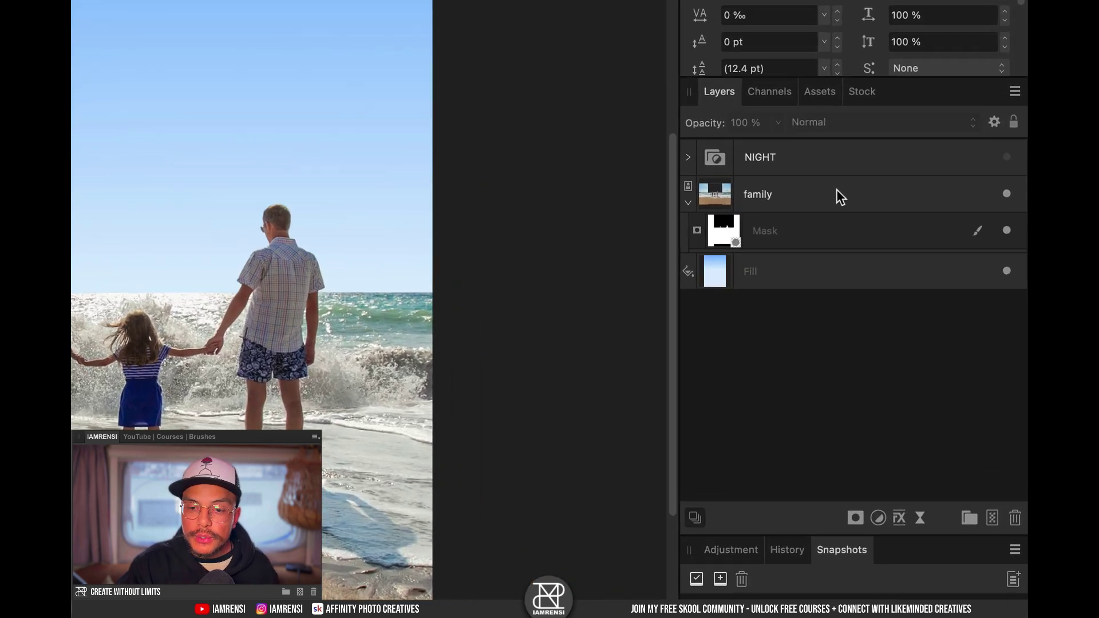
Add a pixel layer above the family layer and choose the heart cloud brush from IAMRENSI X-Mas Gift
left_click(919, 276)
left_click(990, 528)
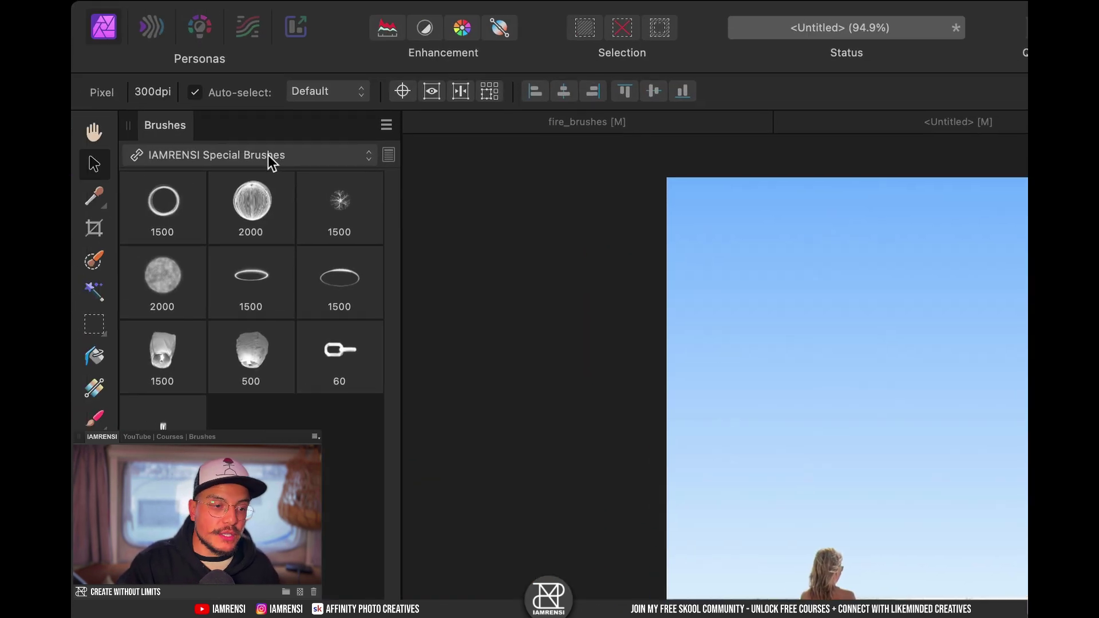
left_click(269, 161)
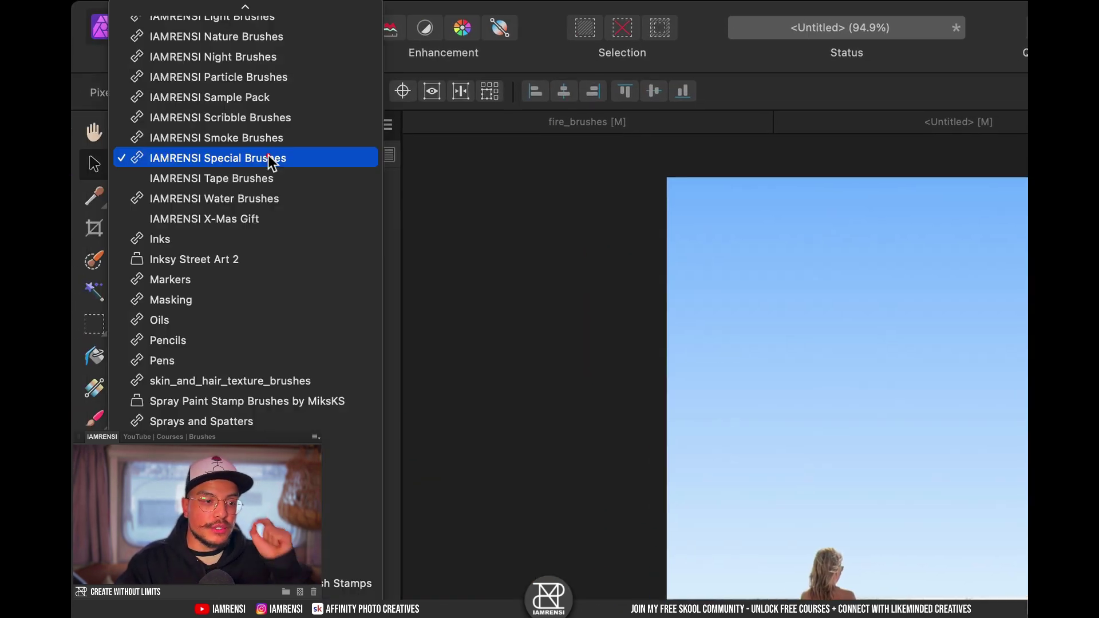
left_click(248, 224)
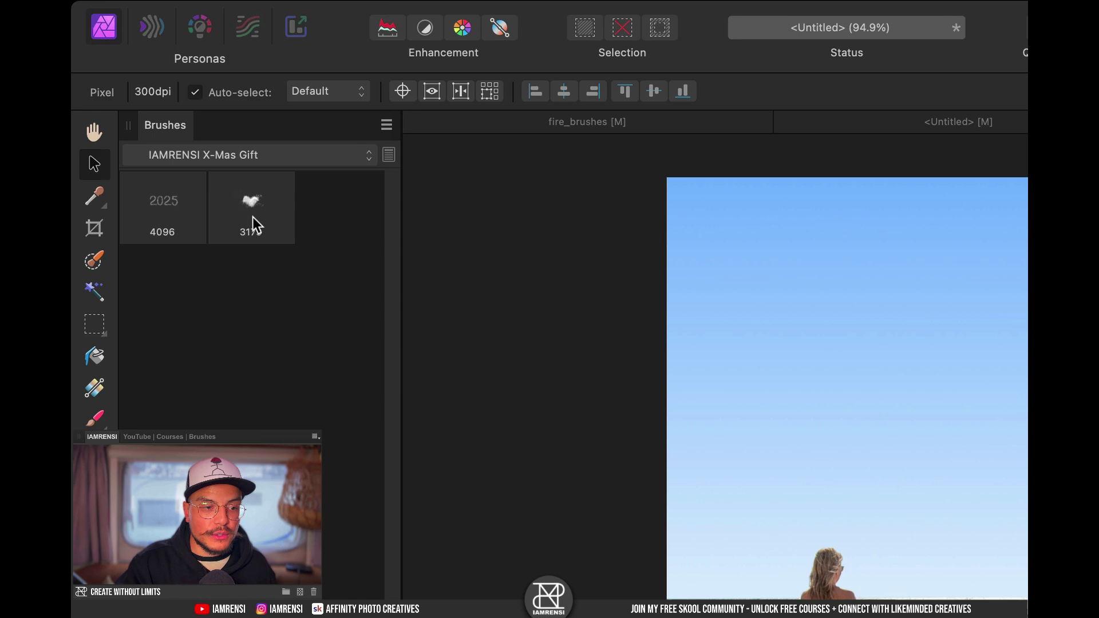
left_click(262, 215)
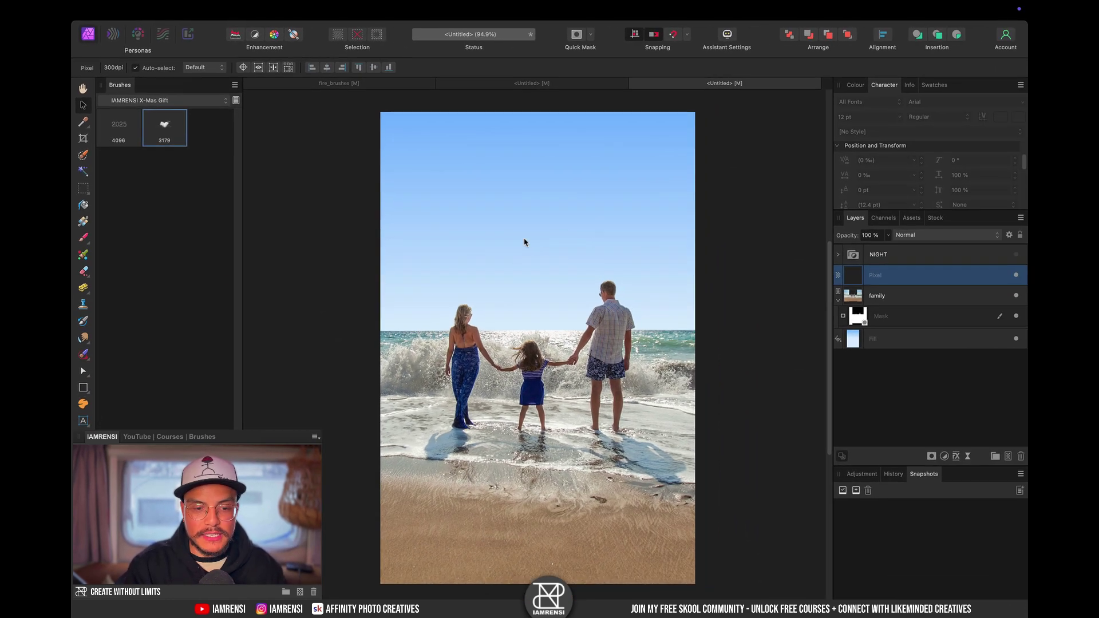
Stamp a white heart cloud into the sky with the brush shrunk to about 1952 px
key("b")
key("bracketleft")
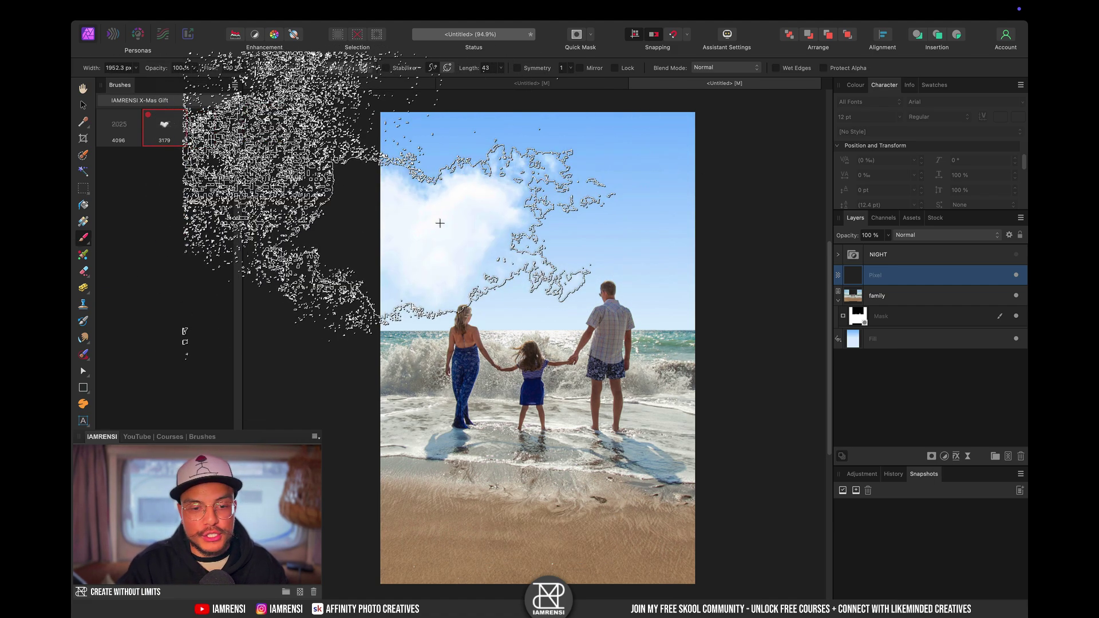
left_click(566, 198)
key("bracketleft")
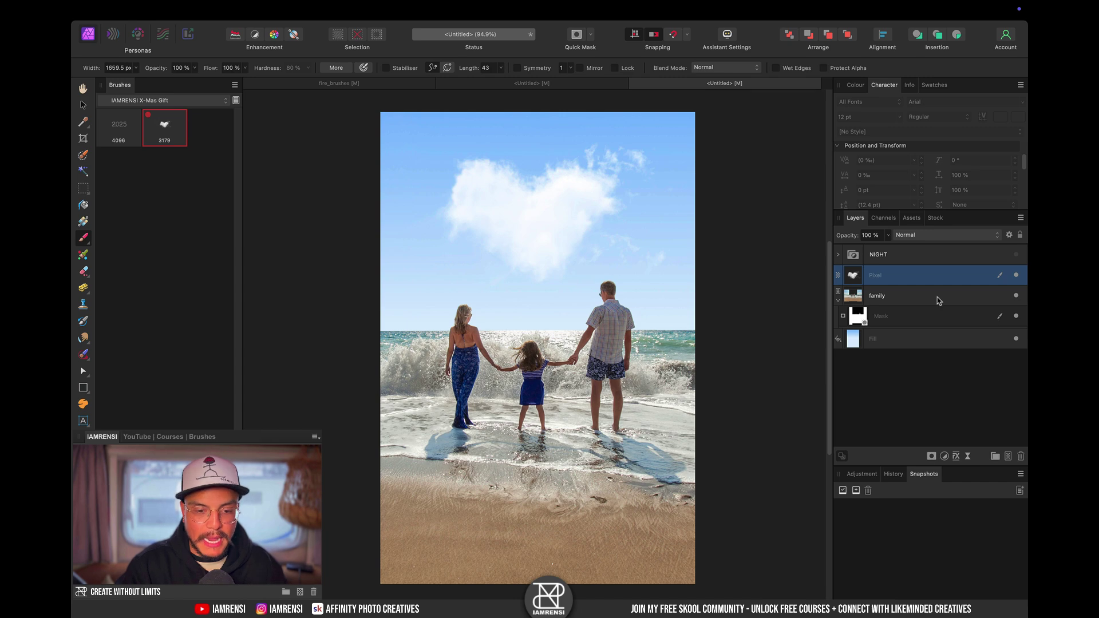
key("v")
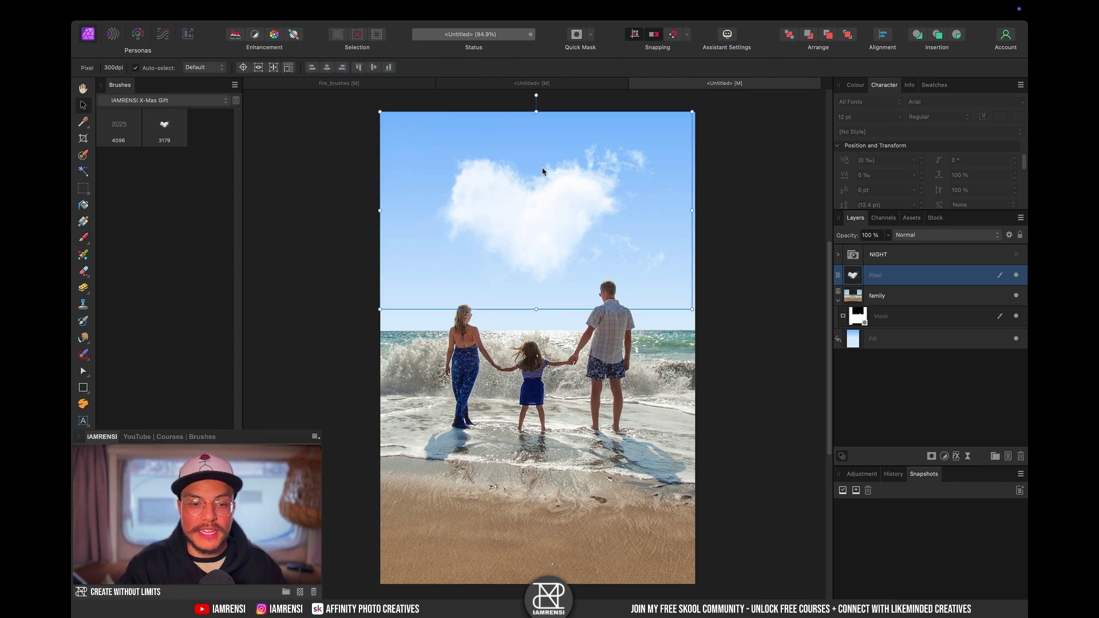
Rotate and enlarge the heart cloud layer, then mesh-warp its top edge upward and apply
left_click_drag(536, 92, 544, 92)
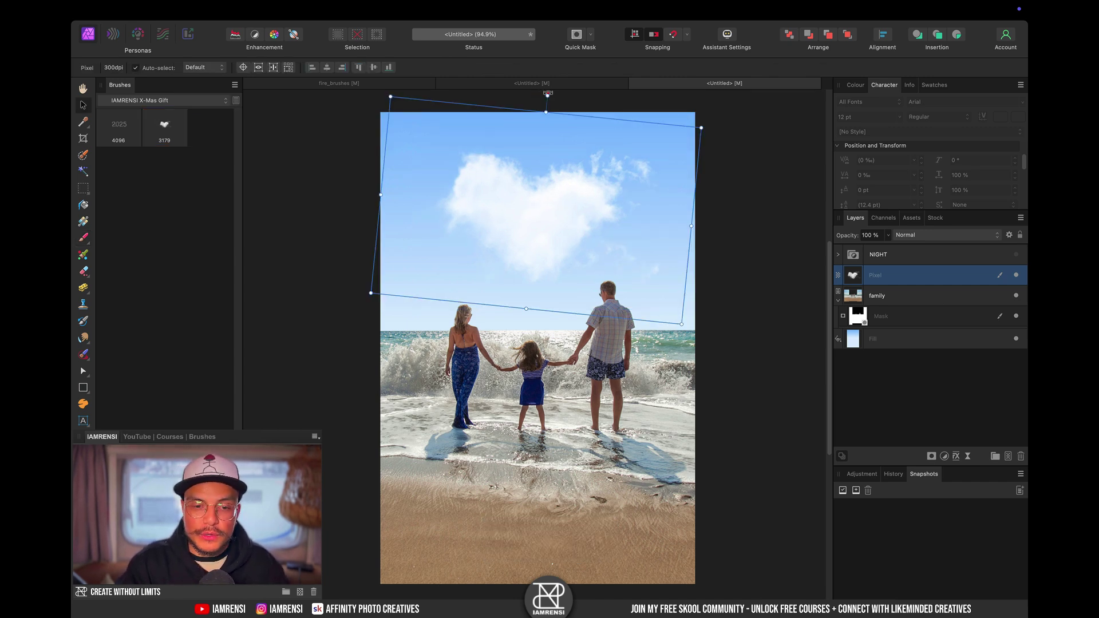
left_click_drag(698, 122, 710, 119)
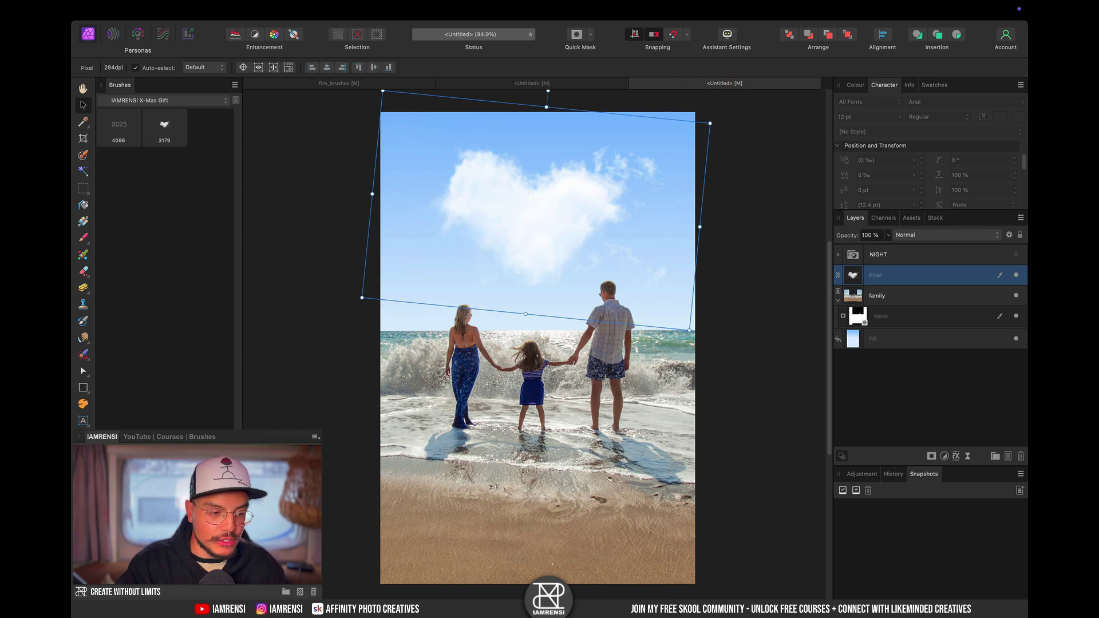
key("m")
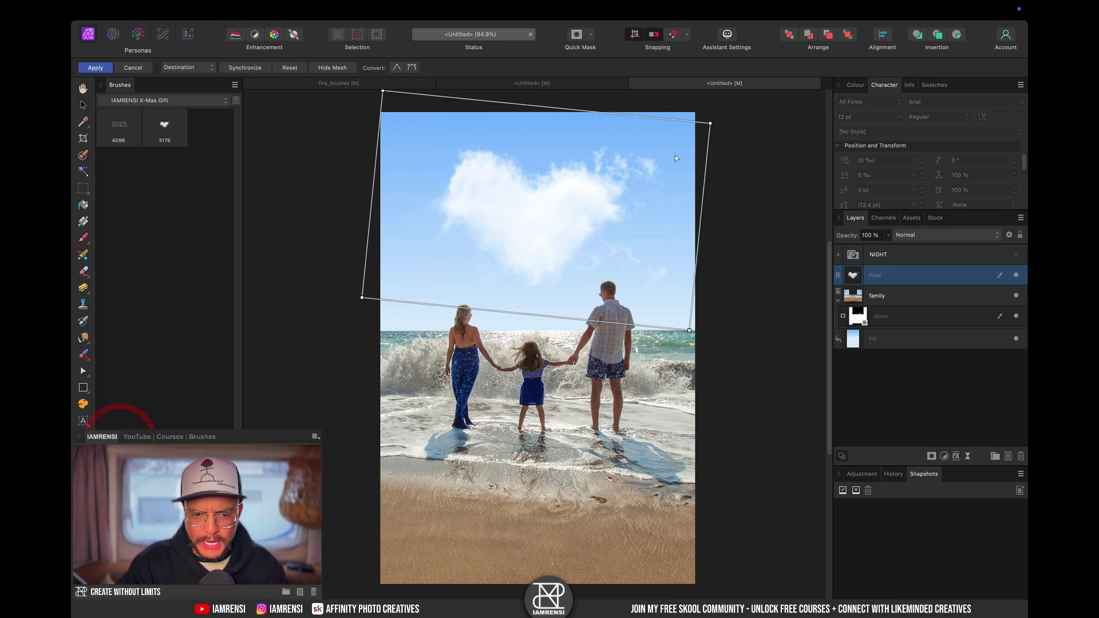
left_click_drag(545, 109, 542, 99)
left_click_drag(710, 124, 708, 105)
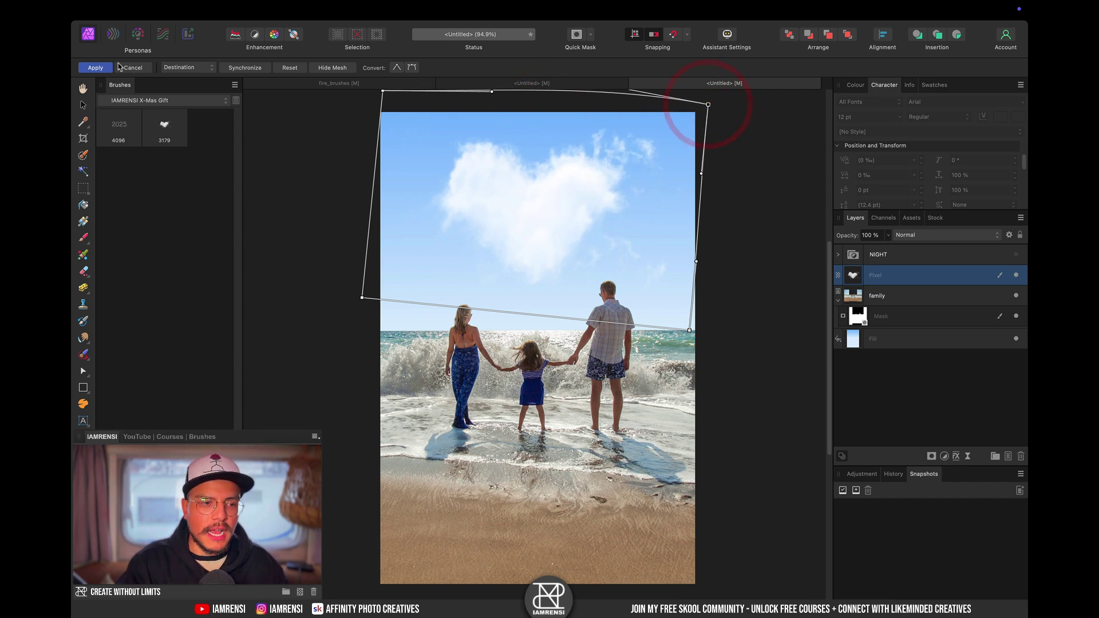
left_click(95, 67)
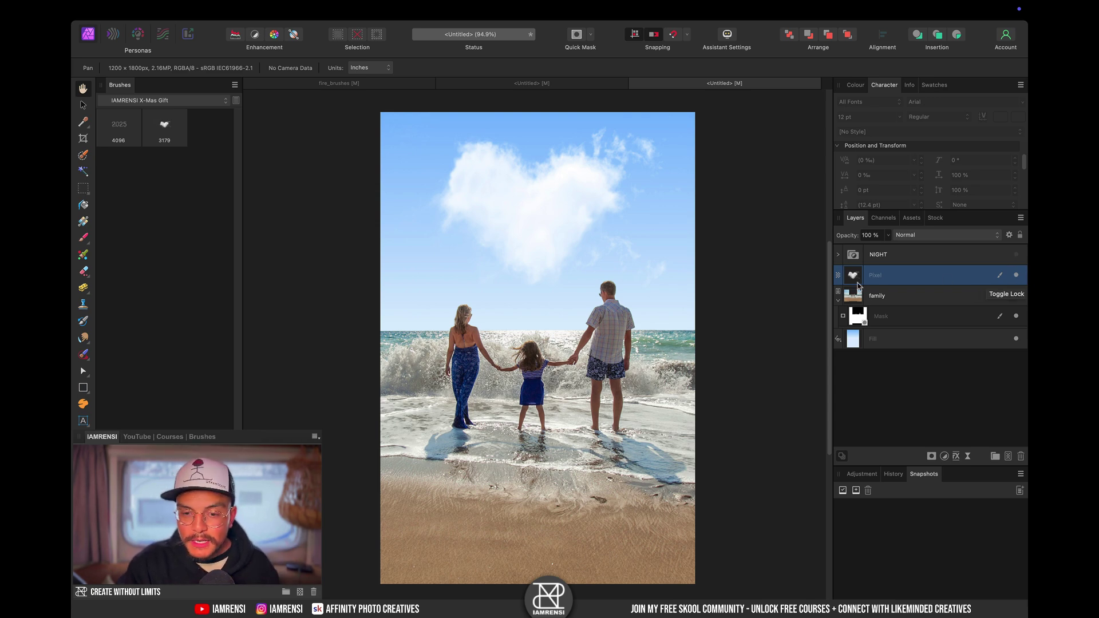
Hide the heart layer, enable and expand the NIGHT group, keeping only the lower Exposure adjustment on
left_click(1016, 276)
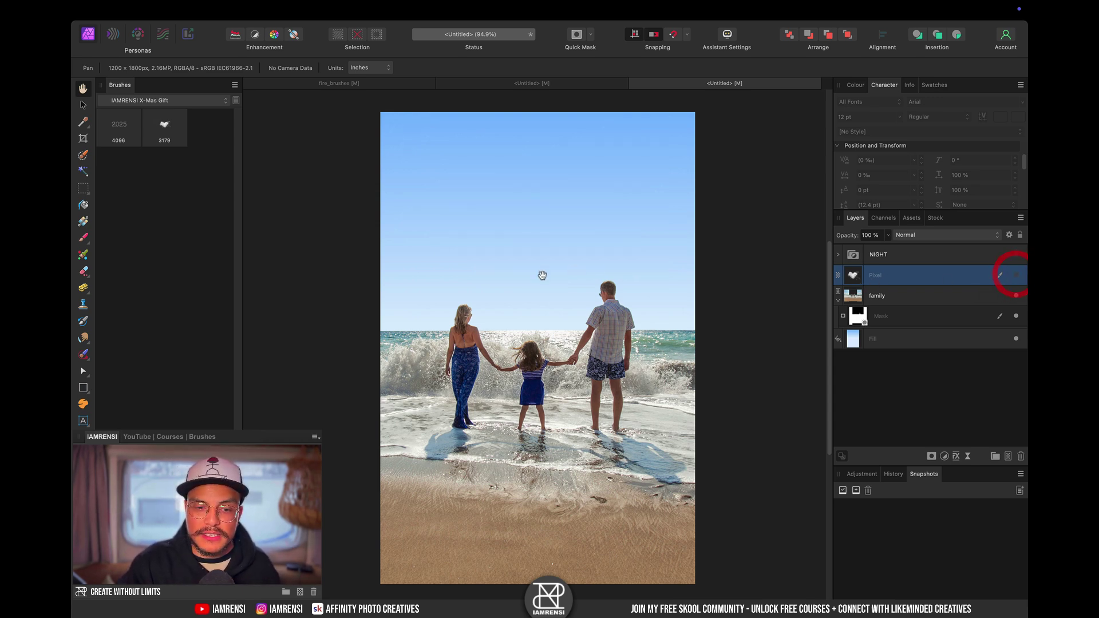
left_click(1016, 255)
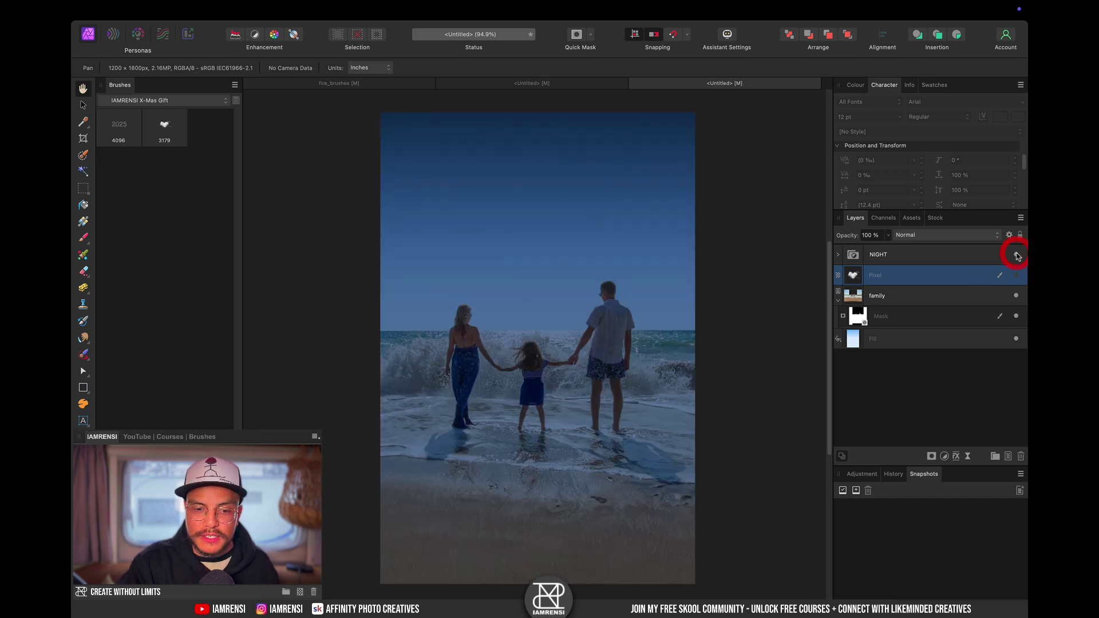
left_click(839, 255)
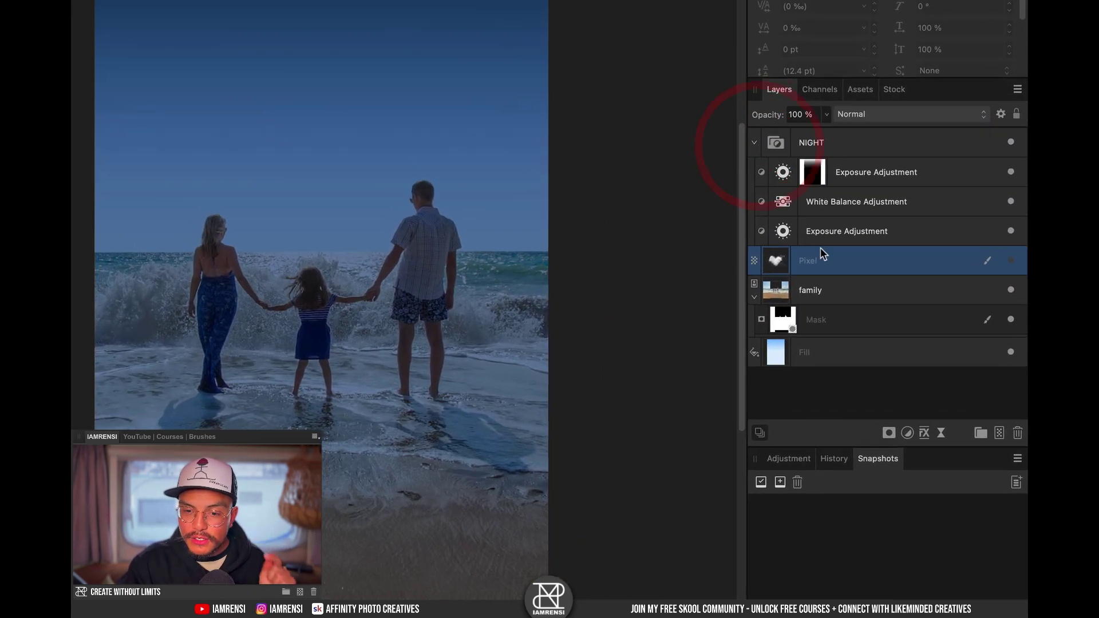
left_click_drag(1011, 172, 1010, 238)
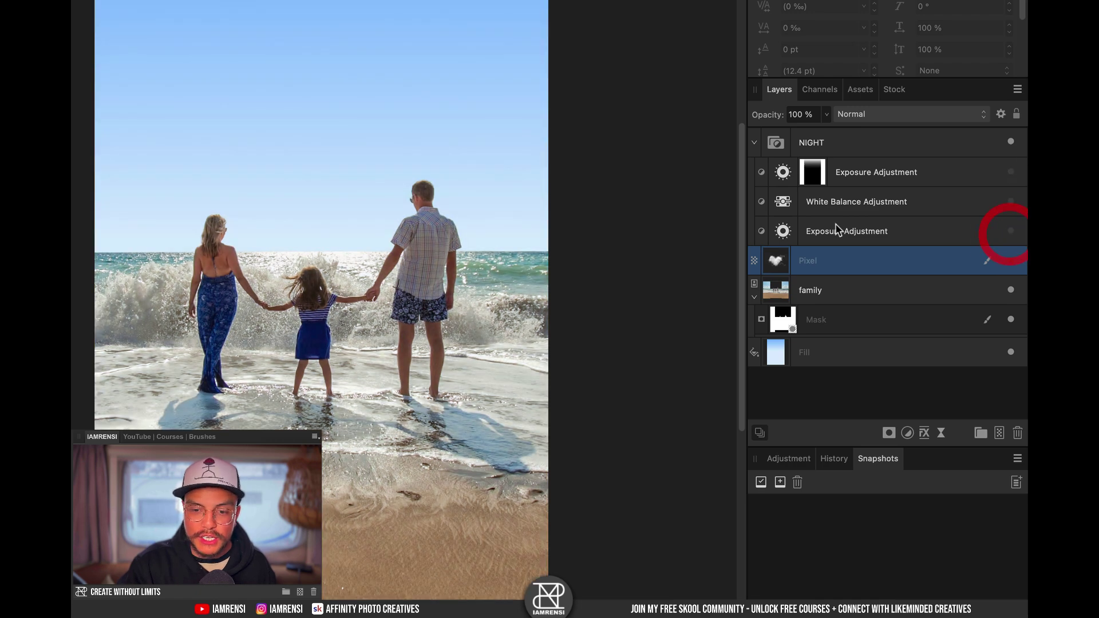
left_click(1010, 230)
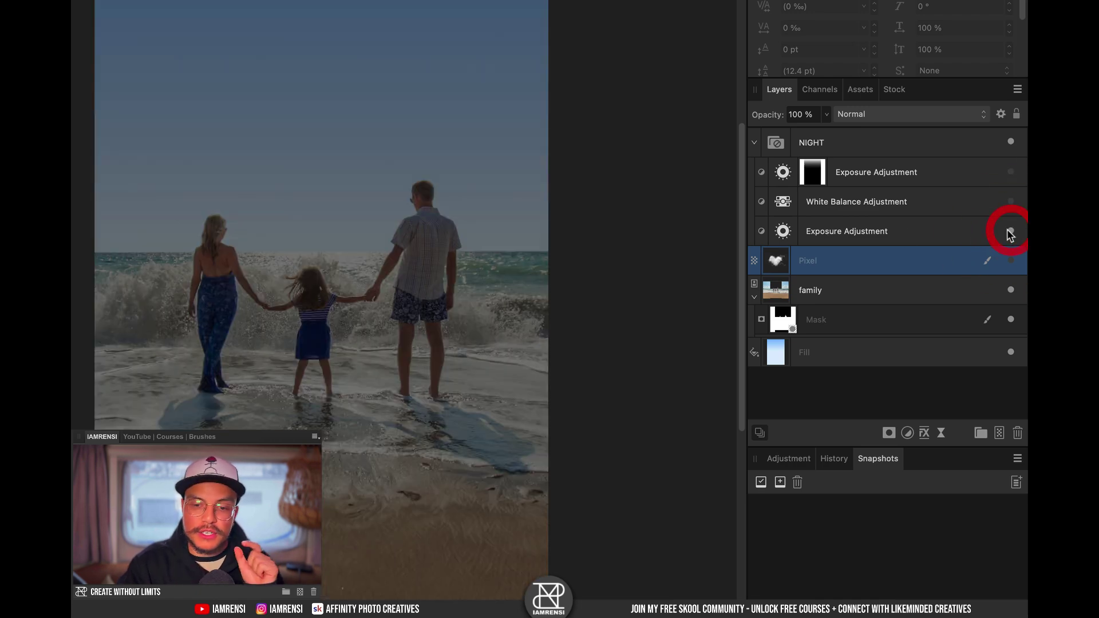
double_click(783, 231)
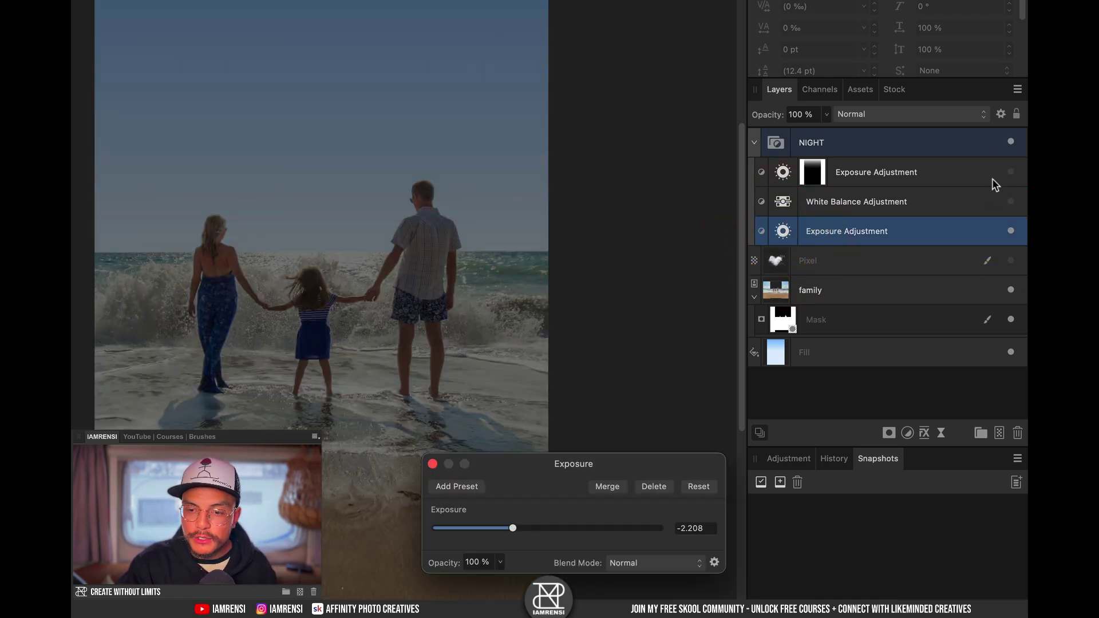
Turn on White Balance and the top Exposure adjustment after reviewing their settings, then collapse NIGHT
left_click(1011, 202)
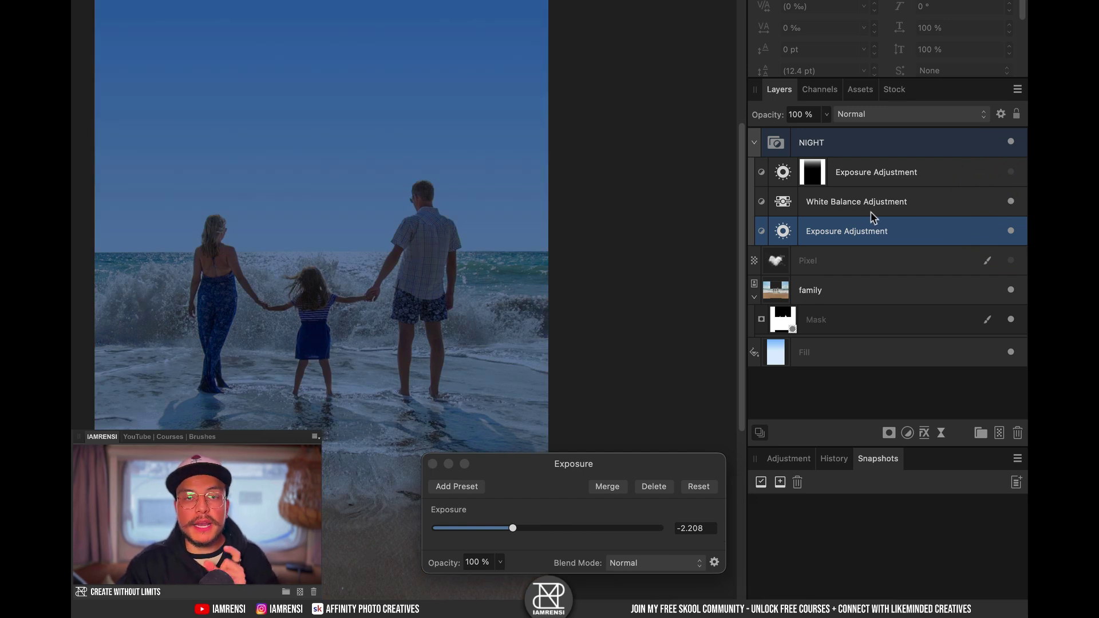
double_click(781, 203)
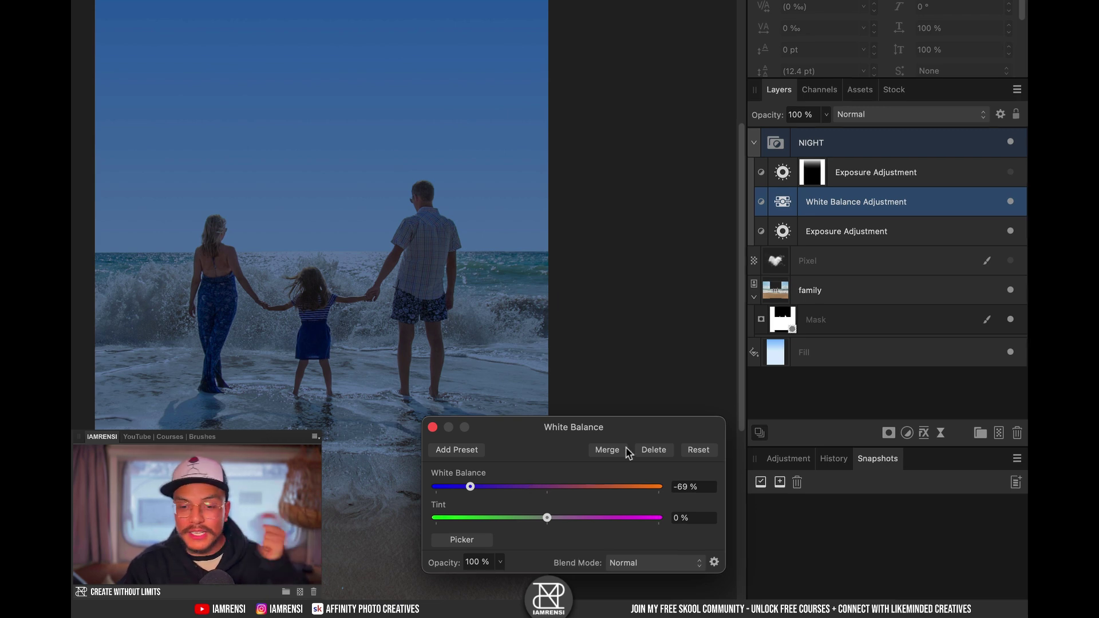
left_click(1012, 172)
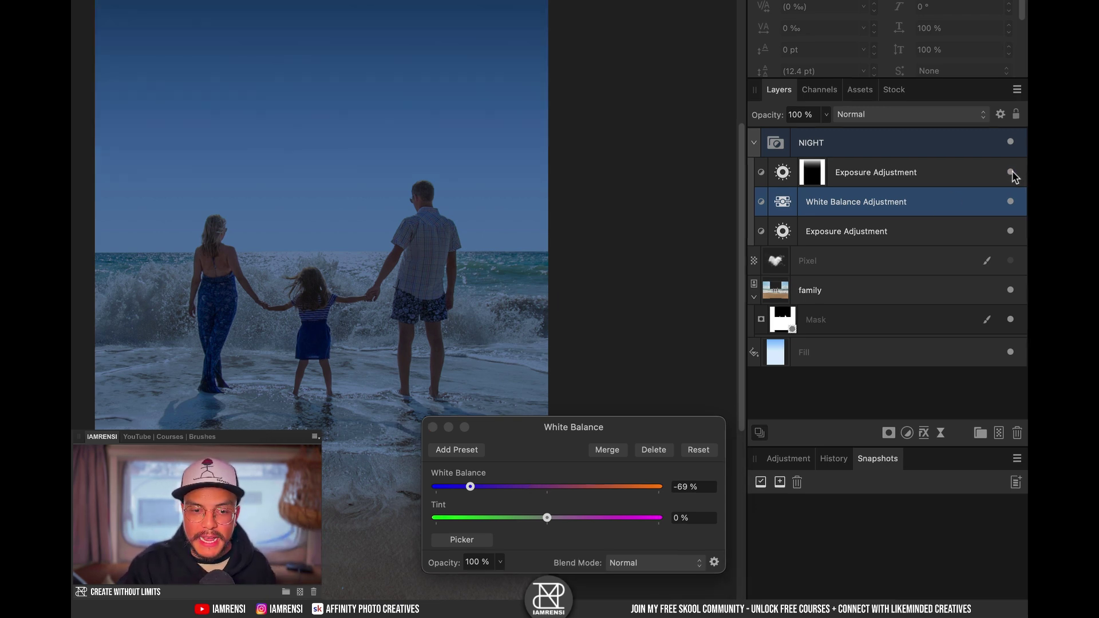
left_click(1012, 173)
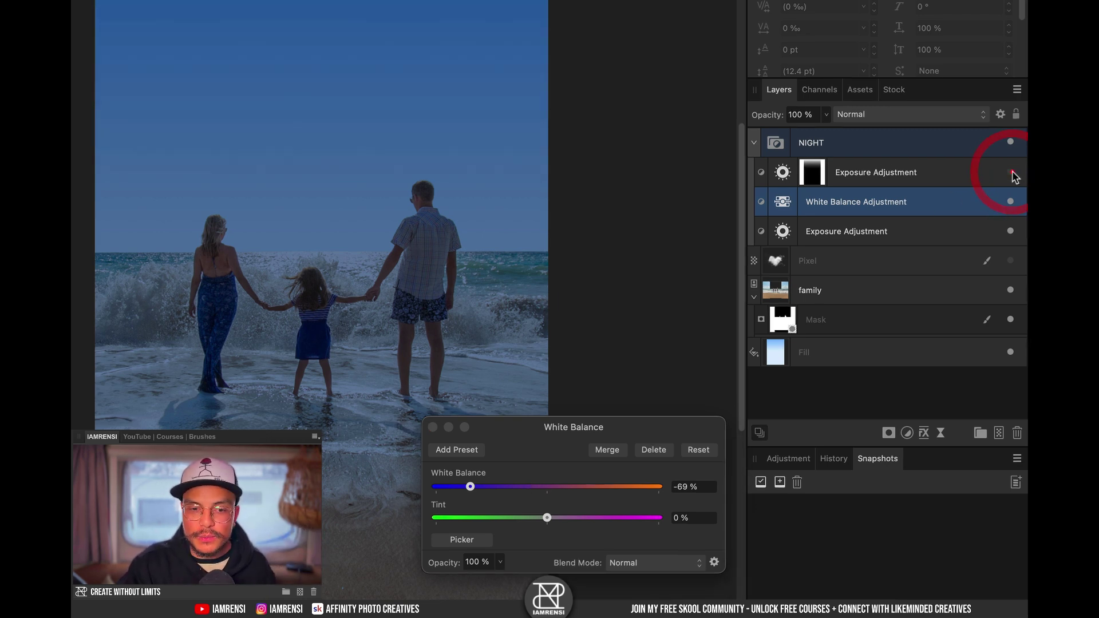
left_click(771, 171)
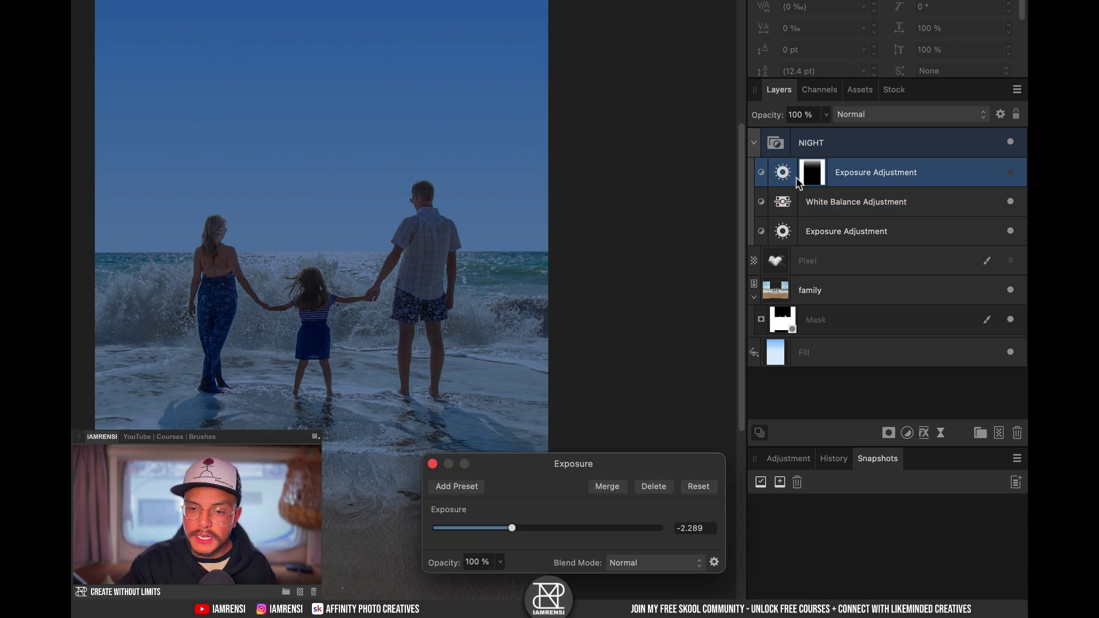
left_click(1011, 172)
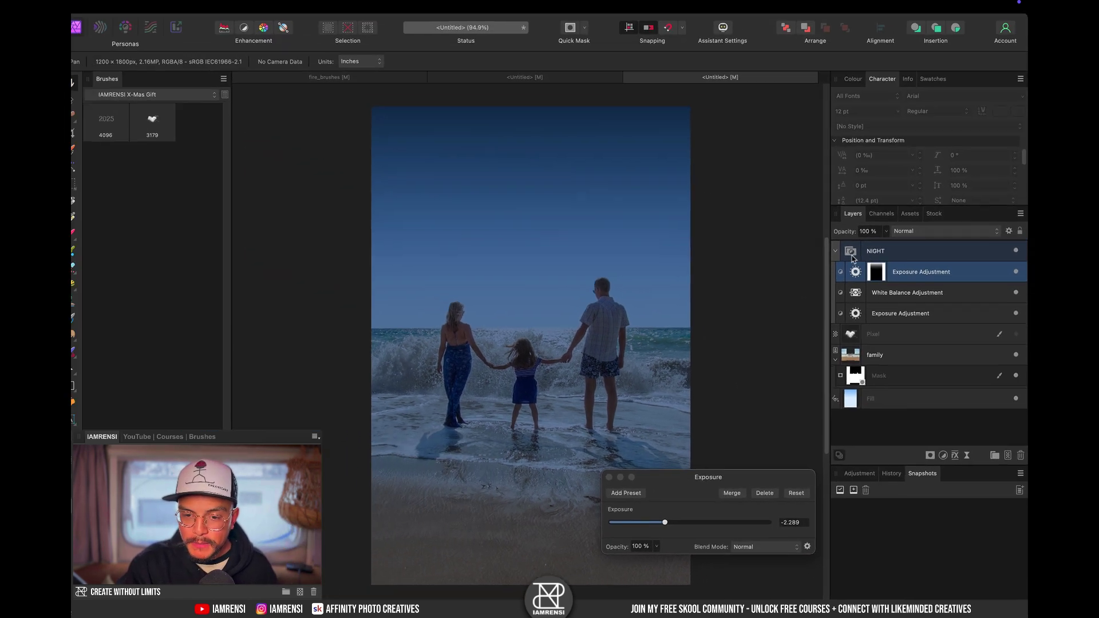
left_click(754, 143)
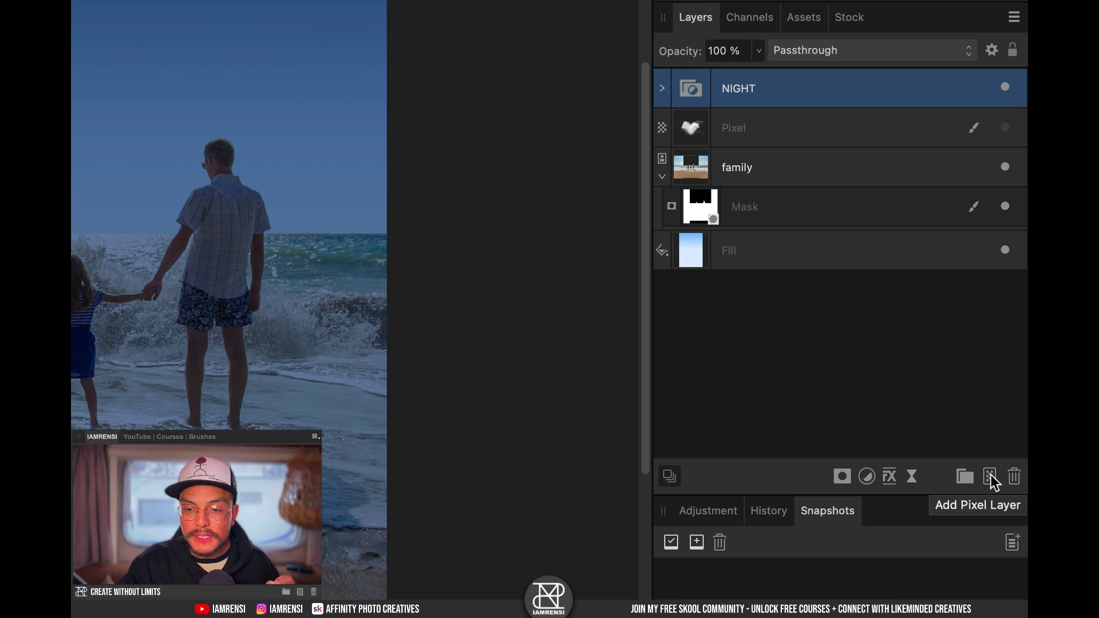
Add a pixel layer above NIGHT and pick the 2025 sparkler brush from IAMRENSI X-Mas Gift
left_click(1007, 456)
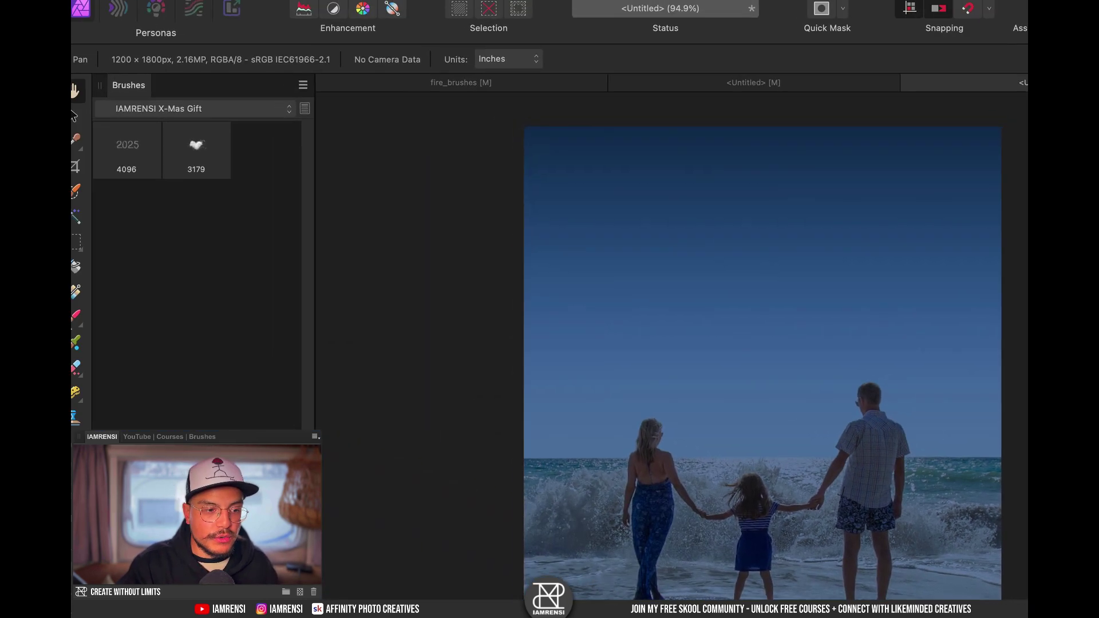
left_click(75, 315)
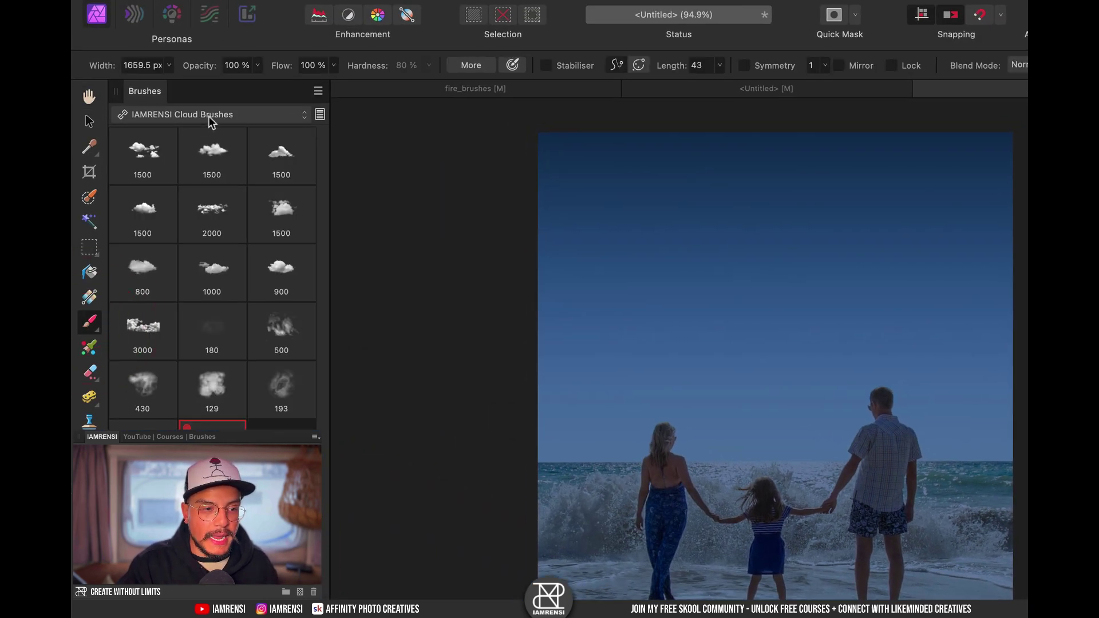
left_click(195, 110)
left_click(178, 371)
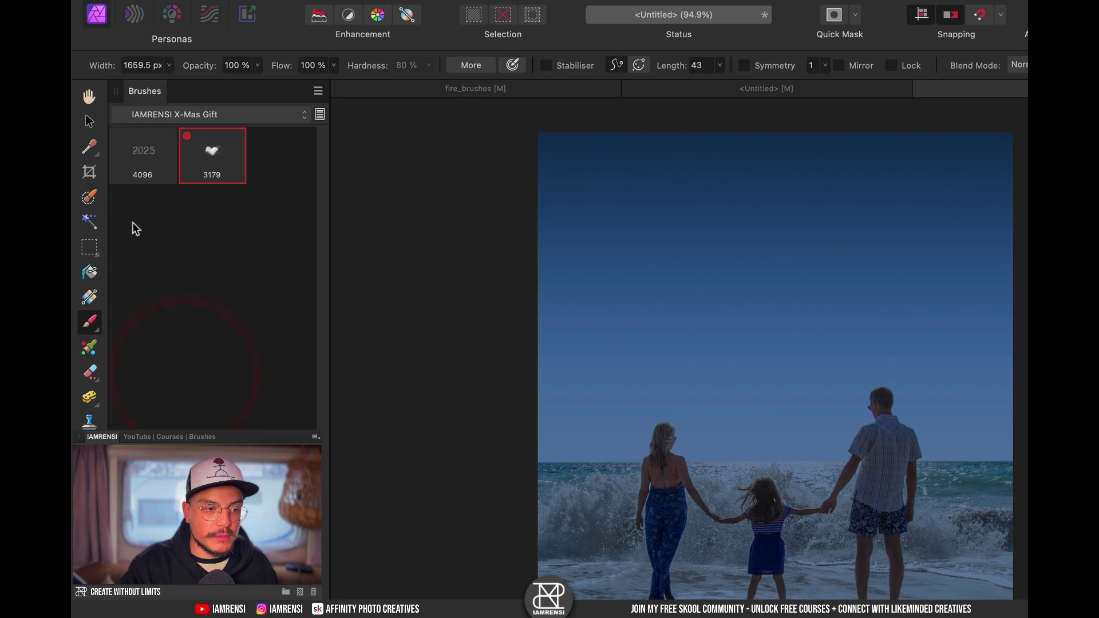
left_click(141, 153)
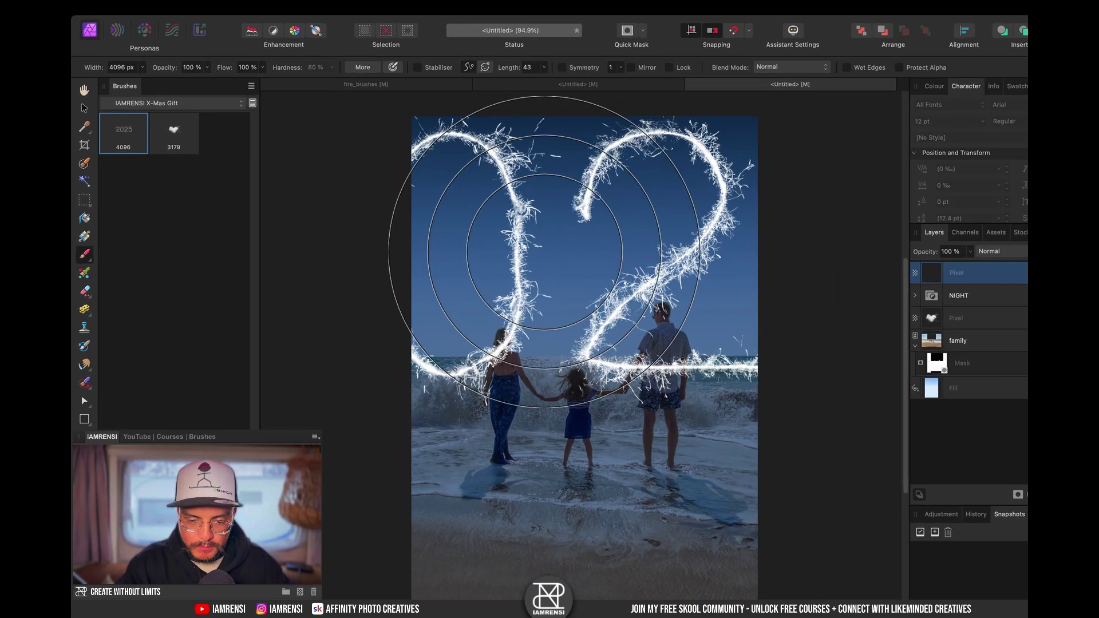
Resize the brush to fit and stamp the sparkler 2025 once into the night sky
key("bracketleft")
key("bracketleft")
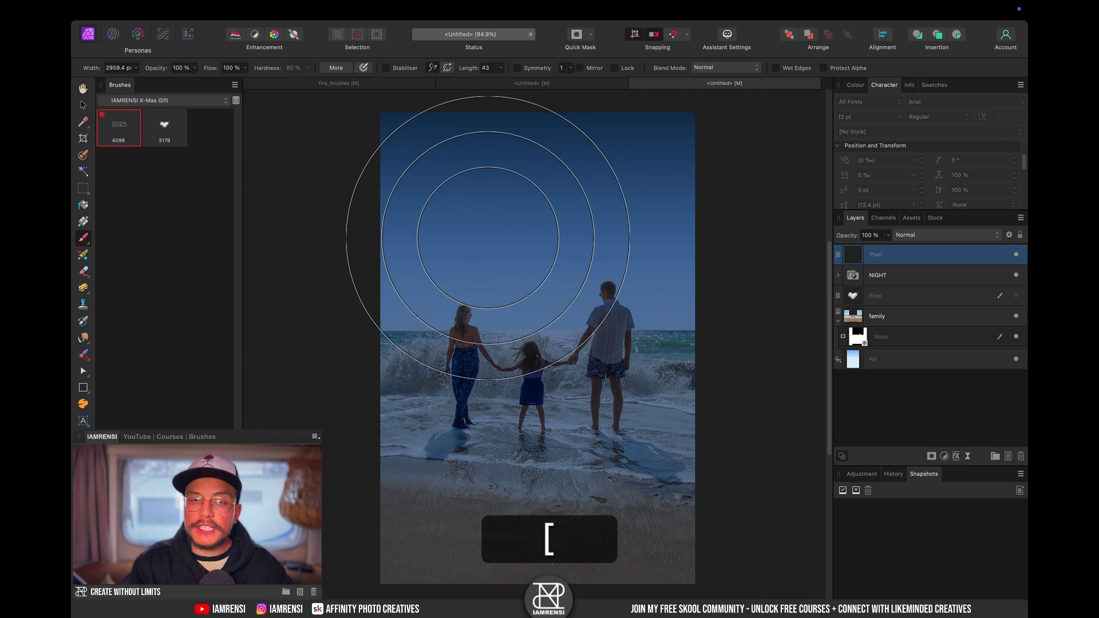
key("bracketleft")
key("bracketright")
key("bracketright")
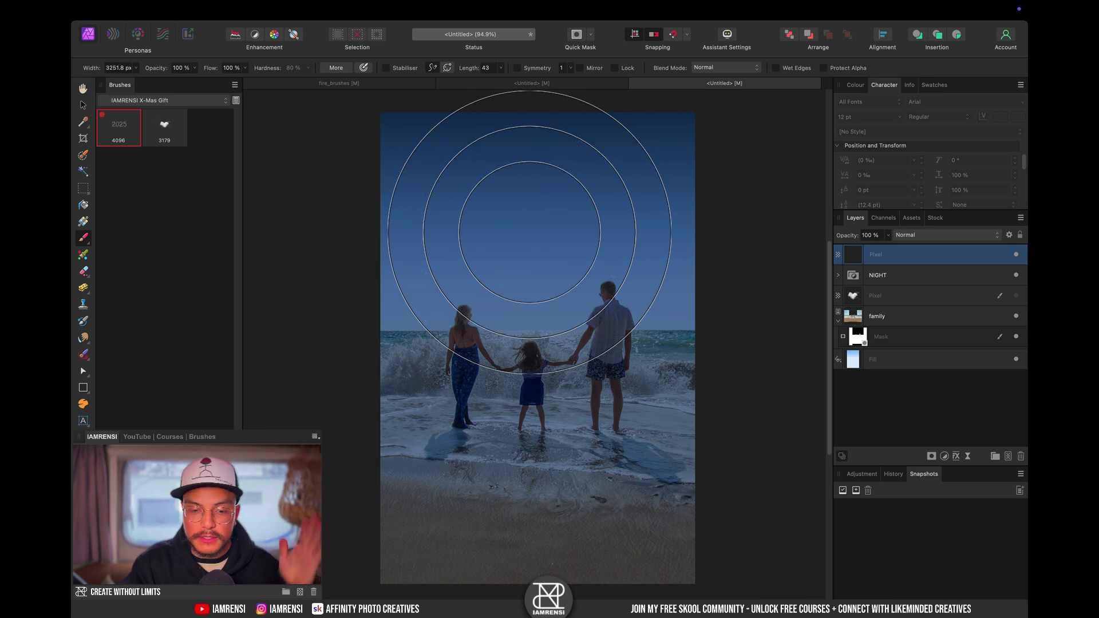
key("bracketleft")
key("bracketleft")
key("bracketleft")
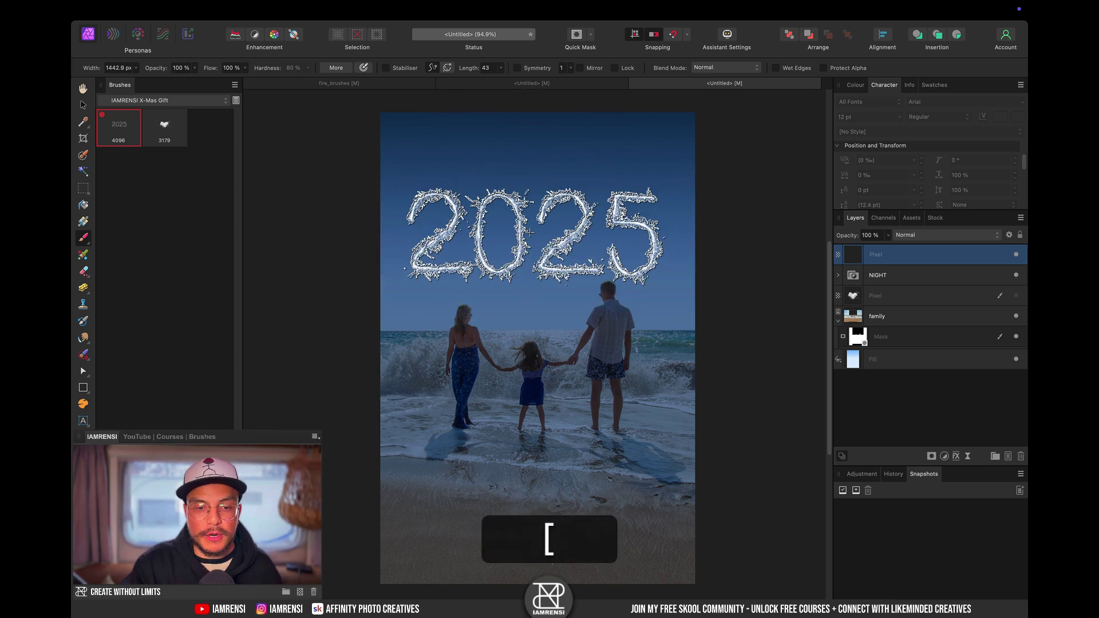
left_click(538, 200)
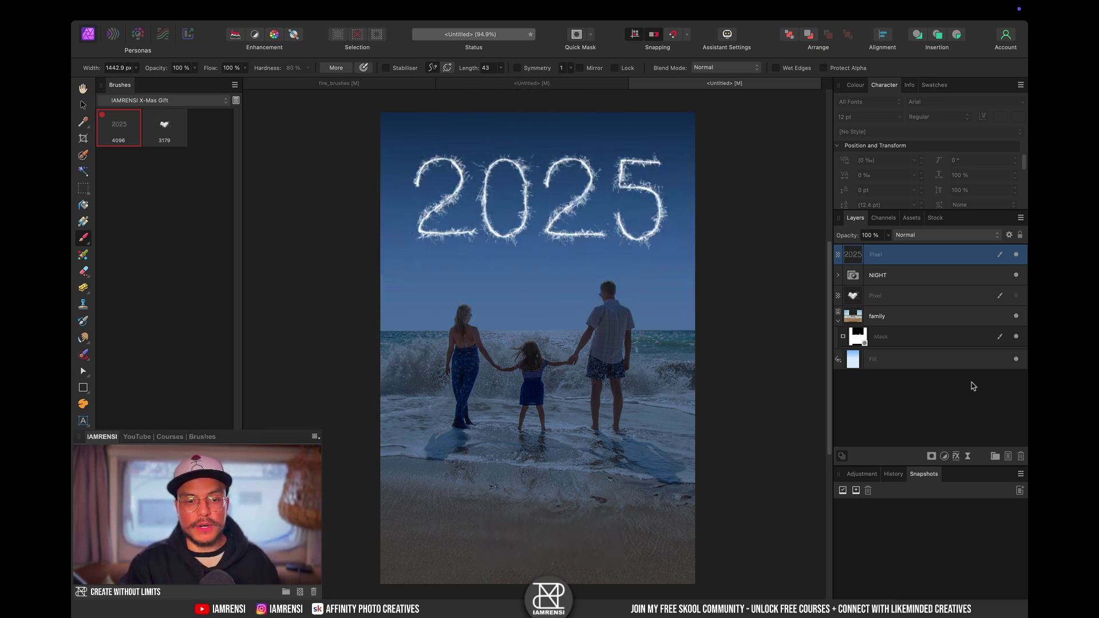
key("v")
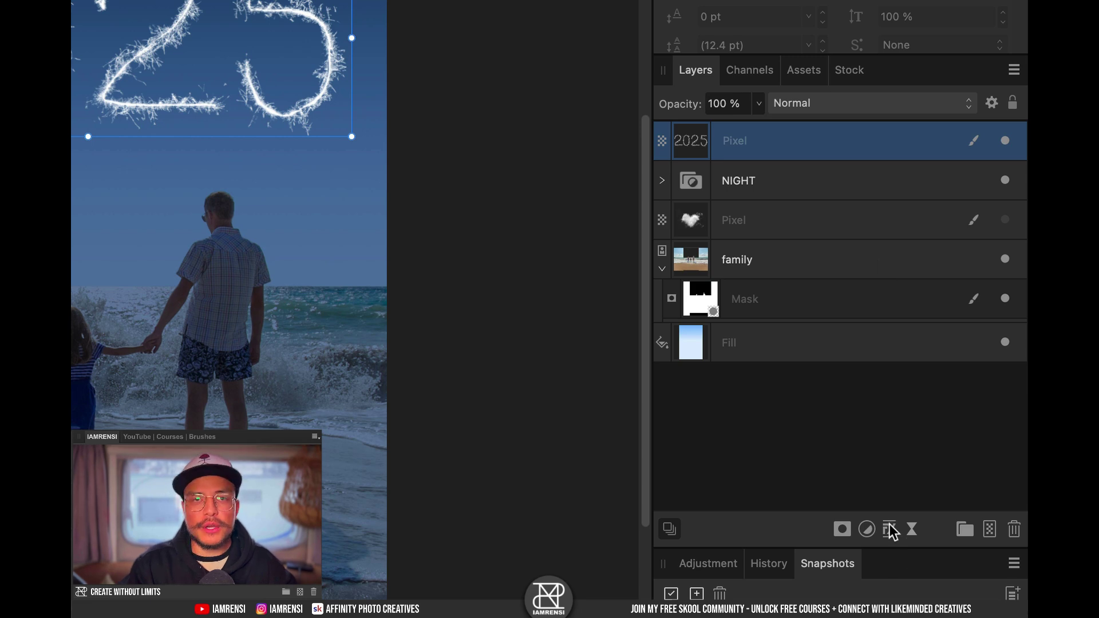
Enable Outer Glow on the 2025 layer with a 0.2 px radius and an orange hue of 22
left_click(890, 530)
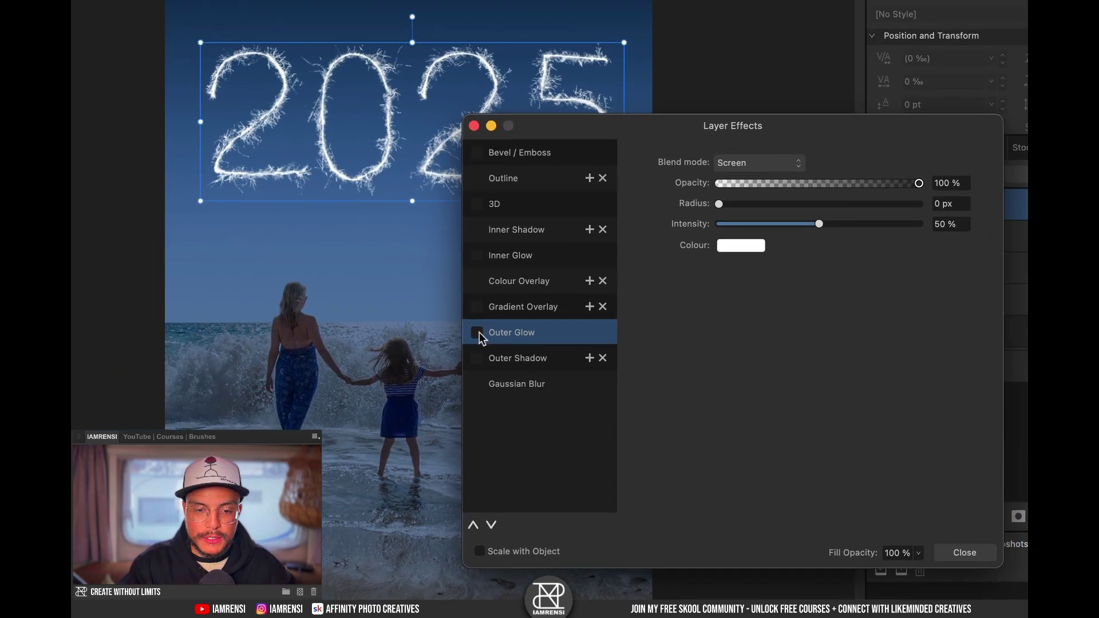
left_click(477, 333)
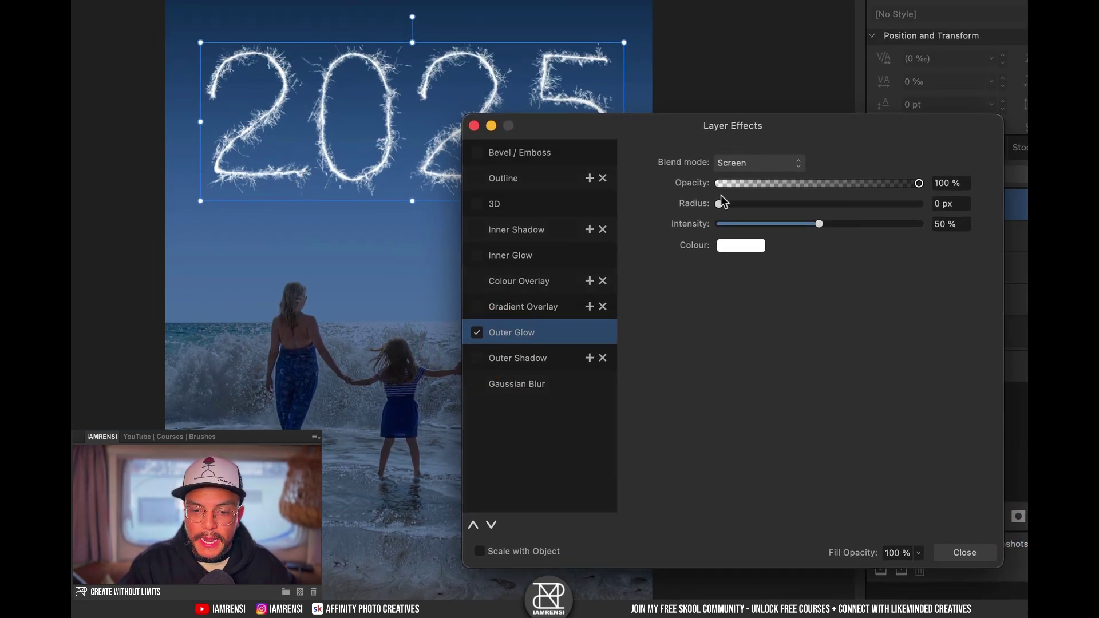
left_click_drag(719, 205, 727, 205)
left_click(736, 245)
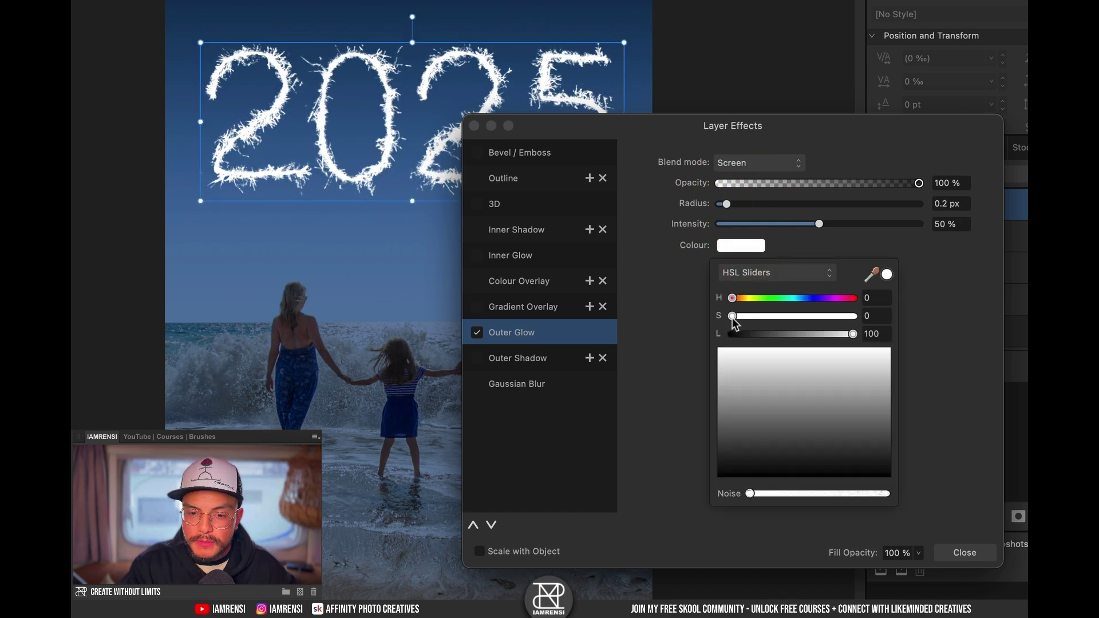
left_click_drag(735, 323, 950, 335)
left_click_drag(813, 337, 792, 338)
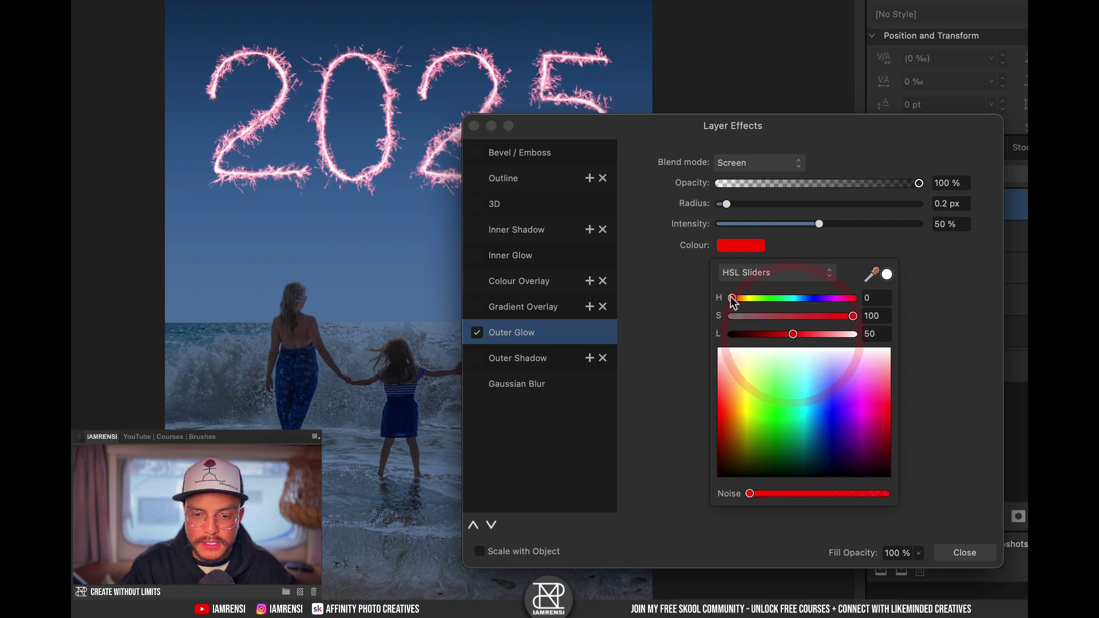
left_click_drag(731, 297, 738, 297)
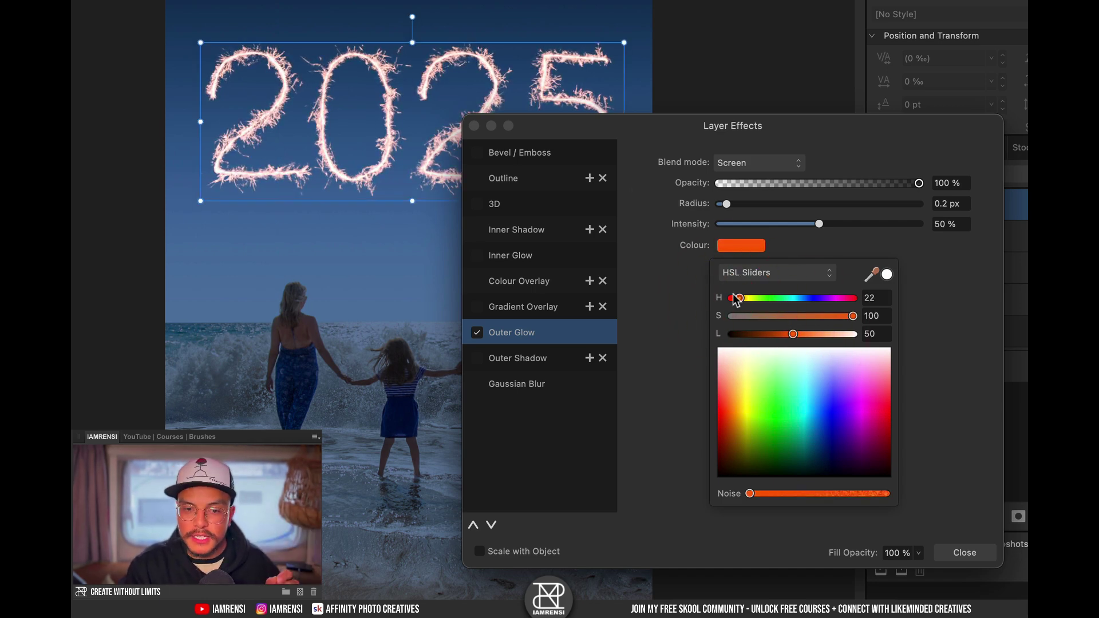
Enable Inner Glow on the 2025 text in Normal blend mode with a 0.1 px radius
left_click(476, 255)
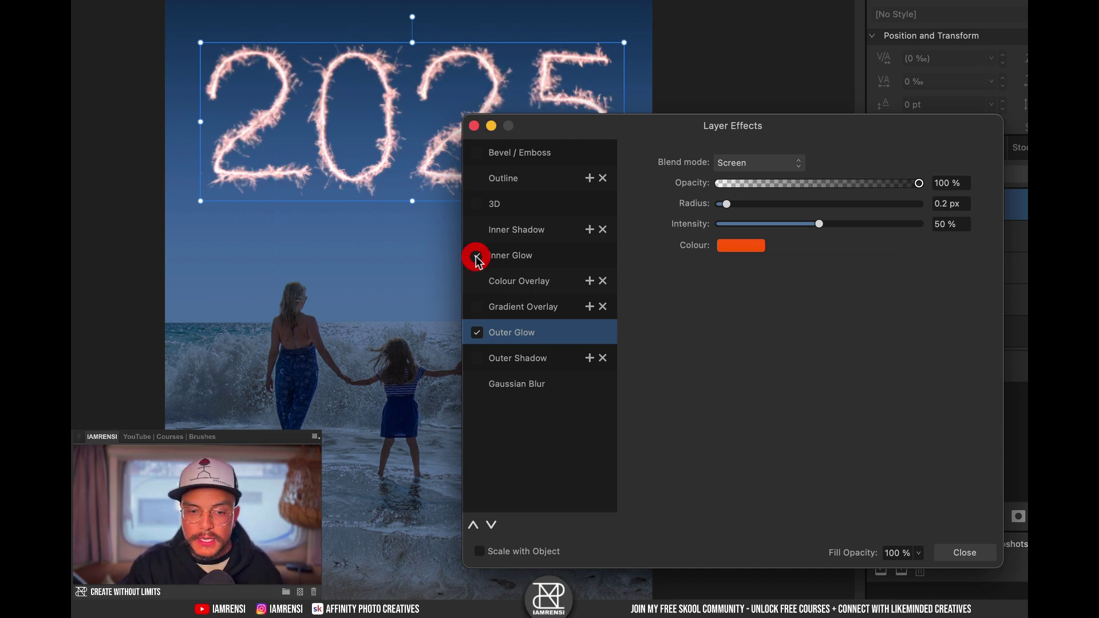
left_click(527, 257)
left_click(743, 163)
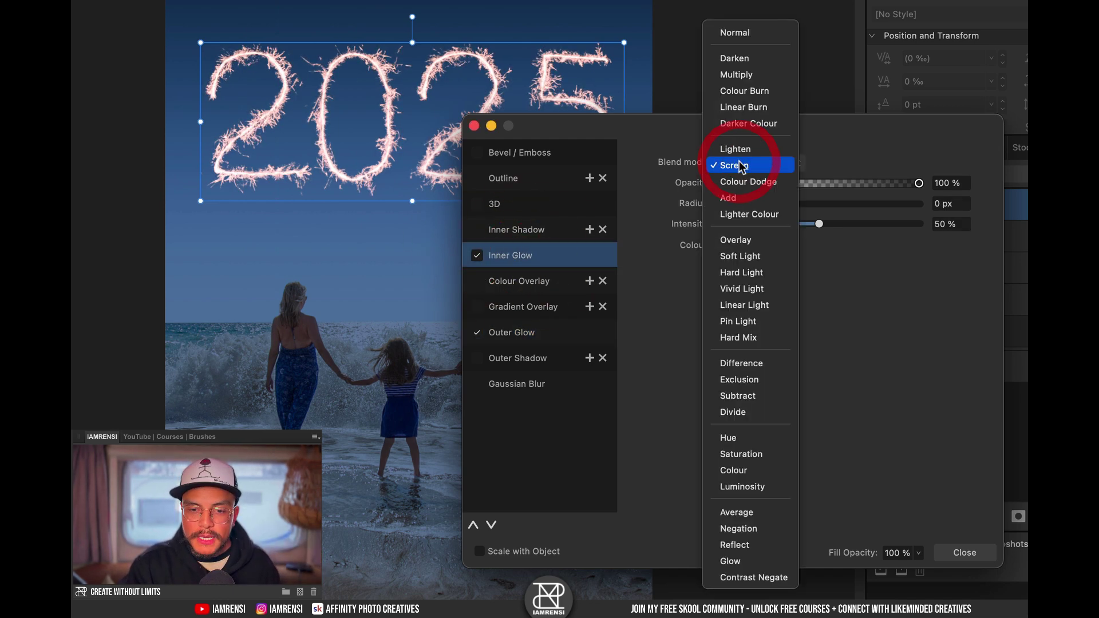
left_click(742, 32)
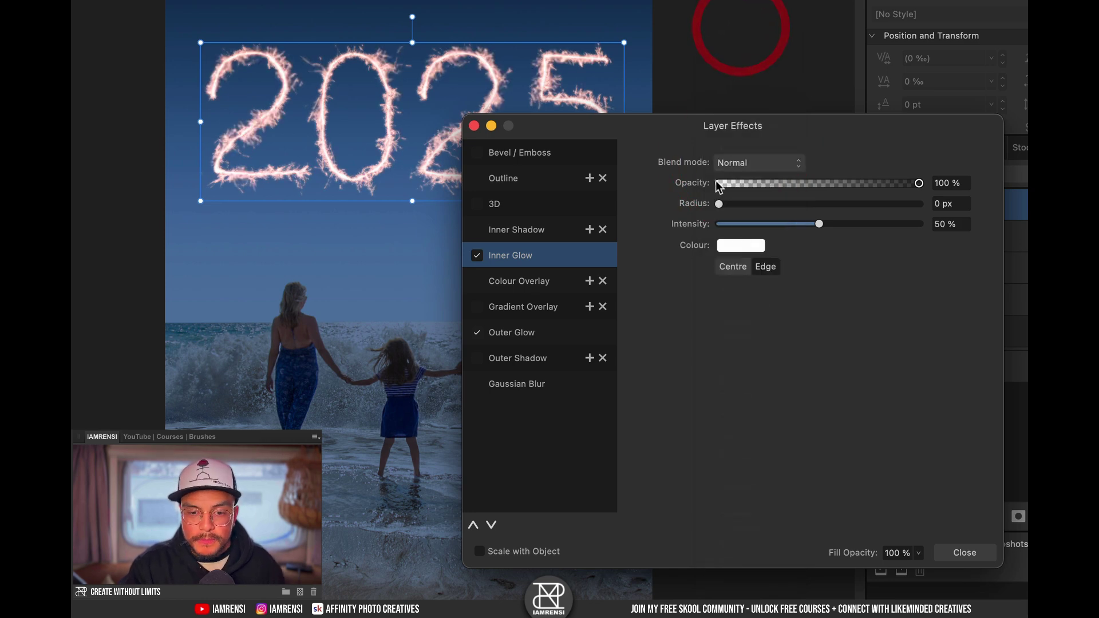
left_click_drag(722, 204, 726, 204)
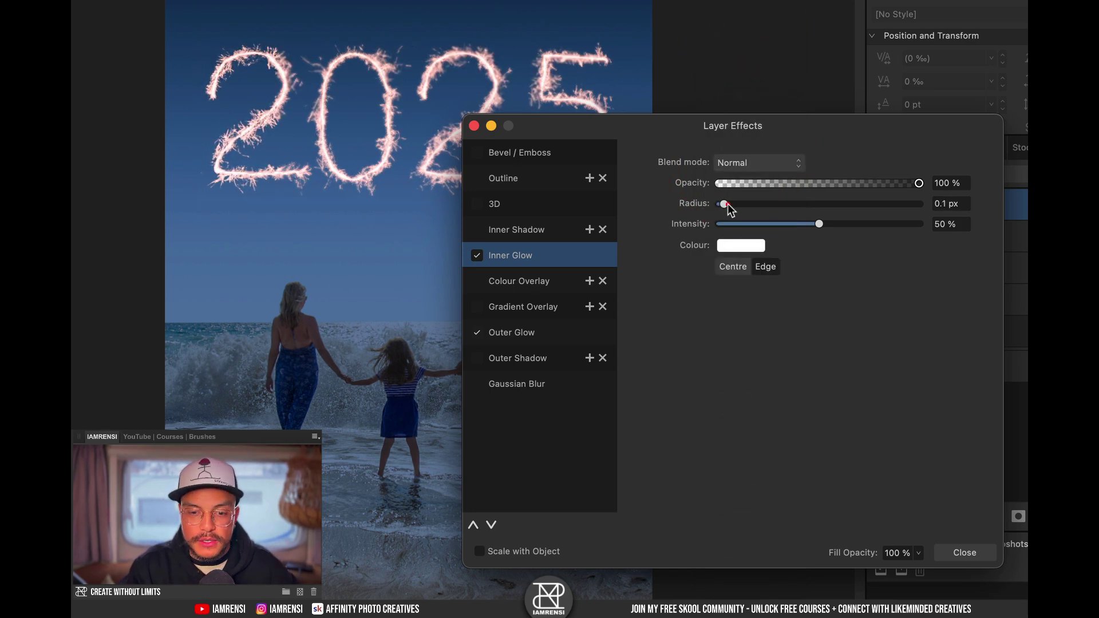
Tint the inner glow golden and lower its intensity to 16%
left_click(732, 246)
left_click_drag(728, 298, 859, 316)
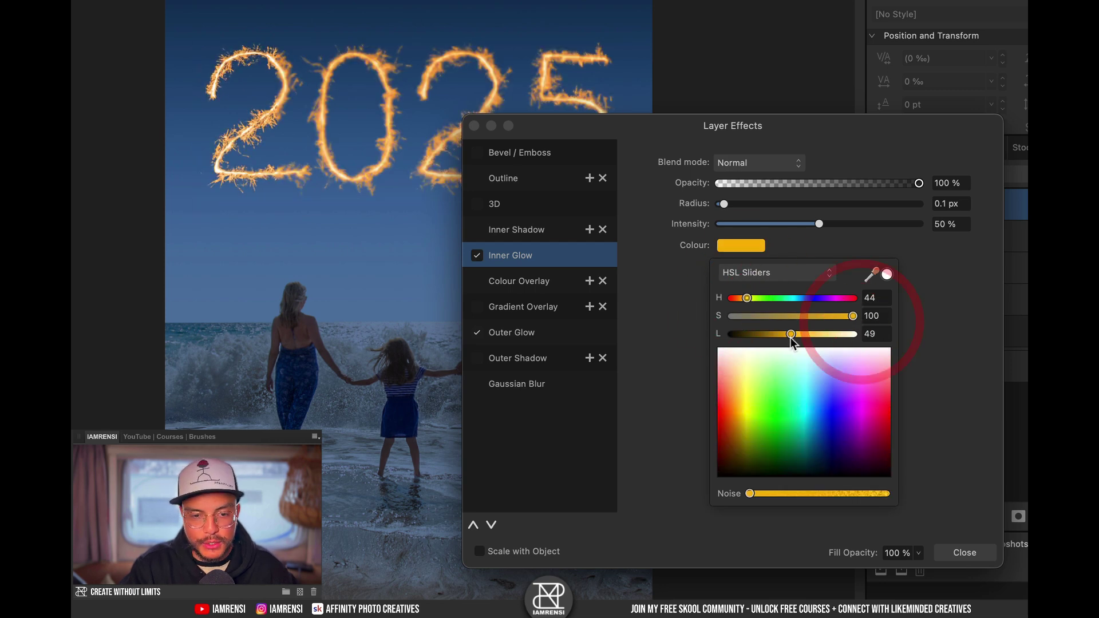
left_click(789, 336)
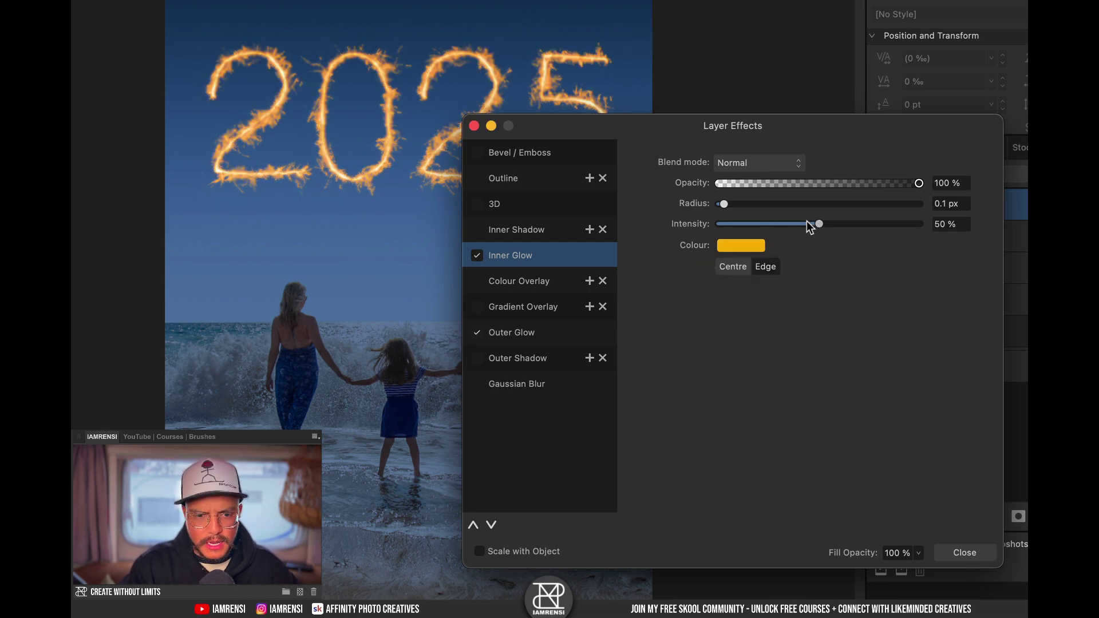
left_click_drag(809, 226, 934, 229)
left_click_drag(839, 226, 722, 208)
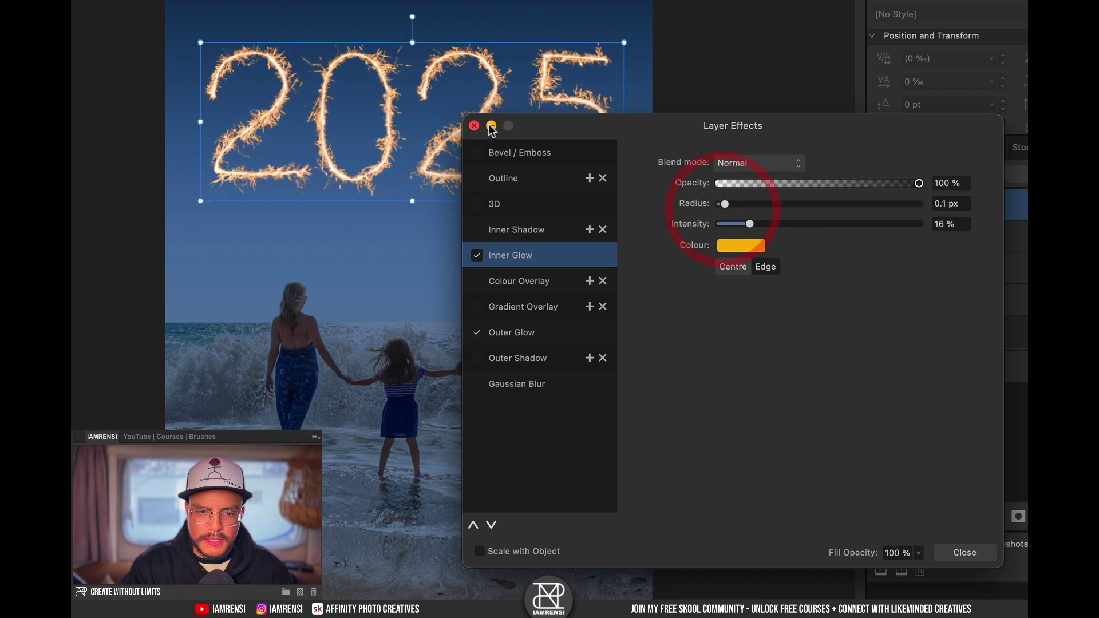
Move the Layer Effects dialog aside and shift the outer glow hue to red (15)
left_click_drag(537, 127, 719, 136)
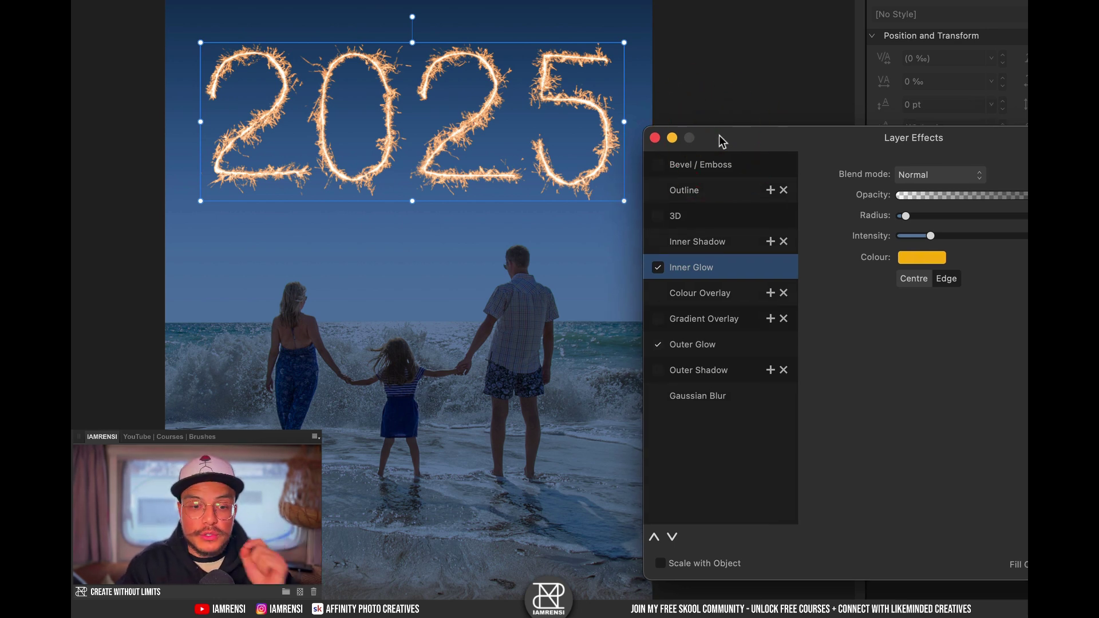
left_click(695, 346)
left_click(927, 258)
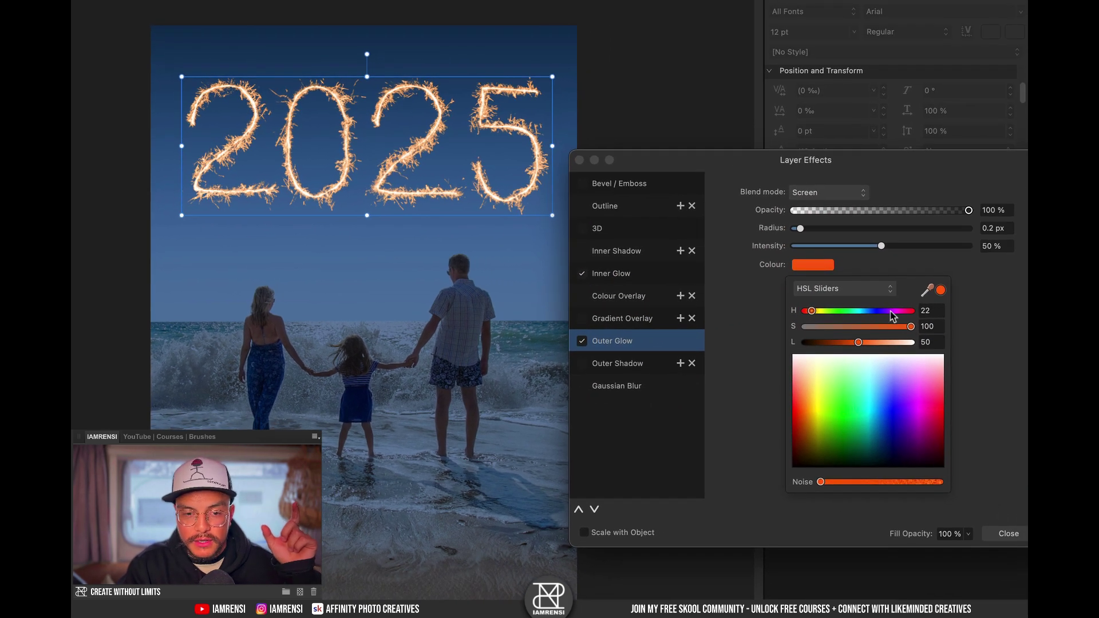
left_click_drag(885, 313, 811, 315)
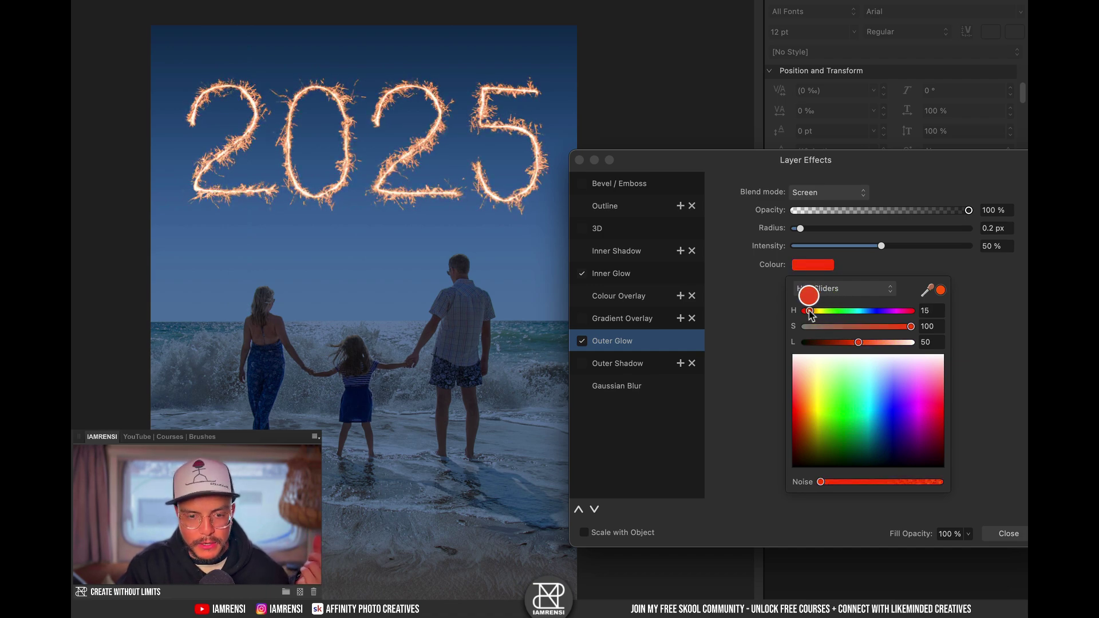
Close the Layer Effects dialog along with its colour popover
left_click(578, 160)
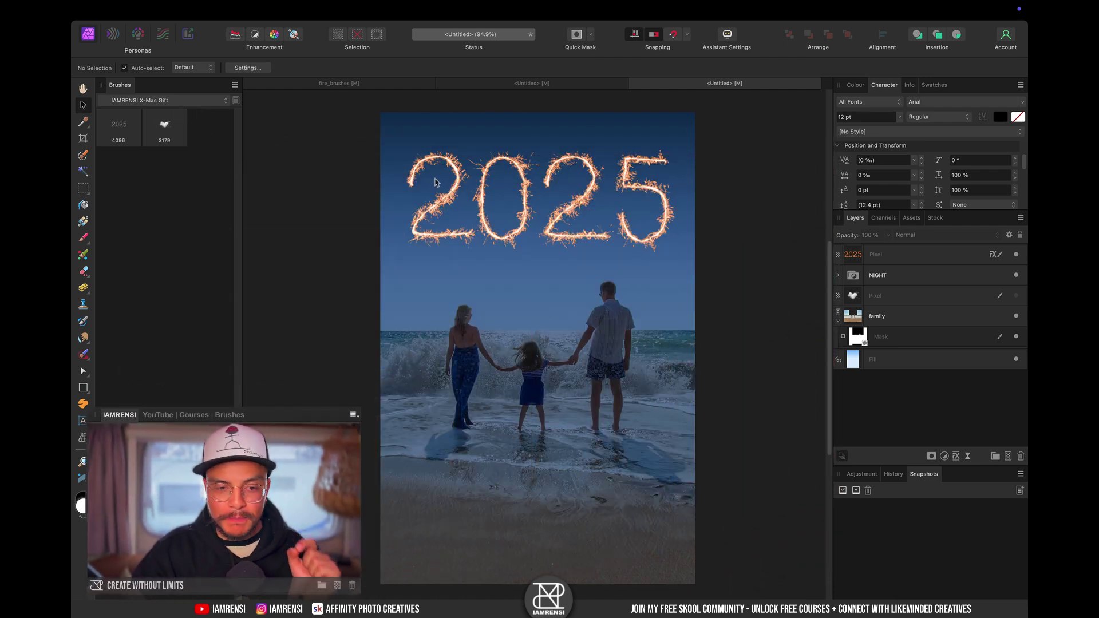
Load the IAMRENSI Cloud Brushes pack, add a new pixel layer, and hide the 2025 text
left_click(187, 101)
mouse_move(182, 17)
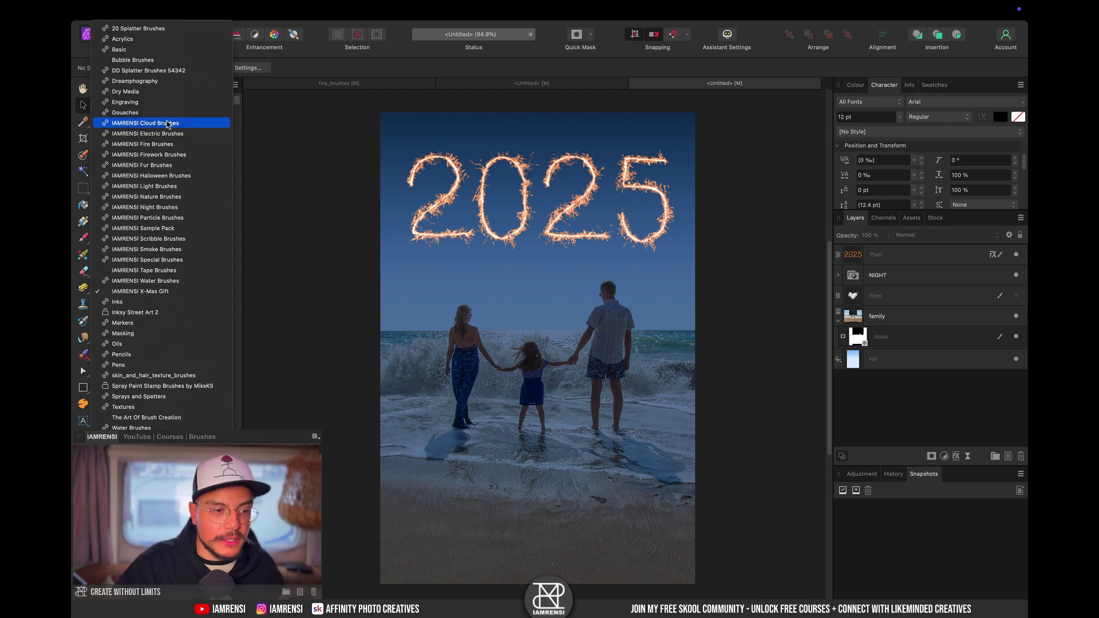
left_click(169, 124)
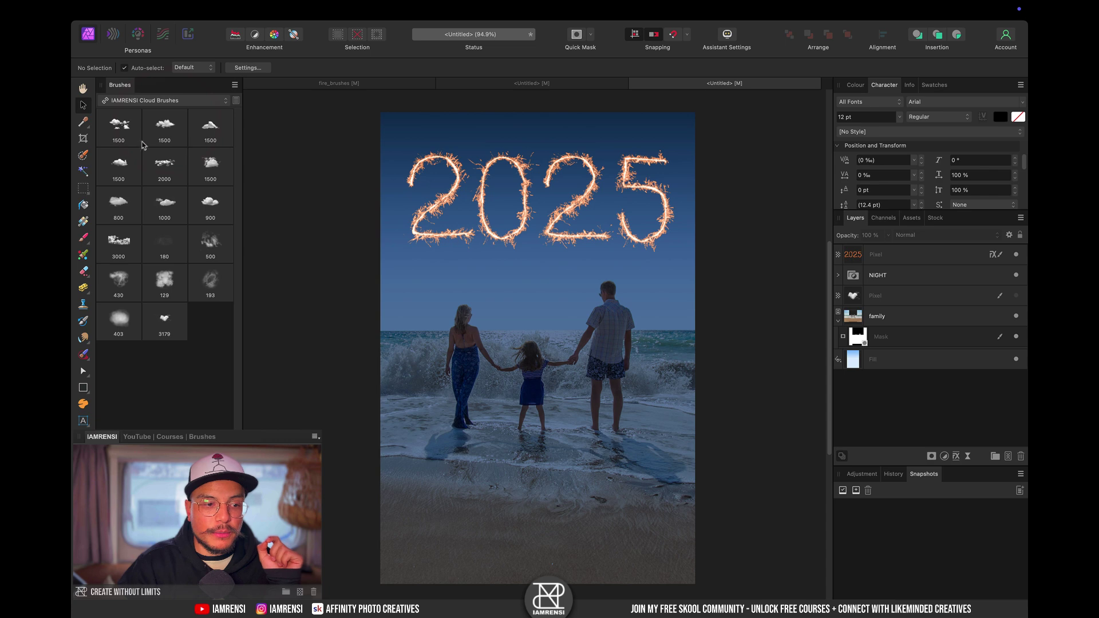
left_click(164, 141)
key("super+shift+n")
left_click(1016, 275)
Enlarge the cloud brush, stamp two clouds into the sky, then undo them
key("b")
key("]")
left_click(534, 177)
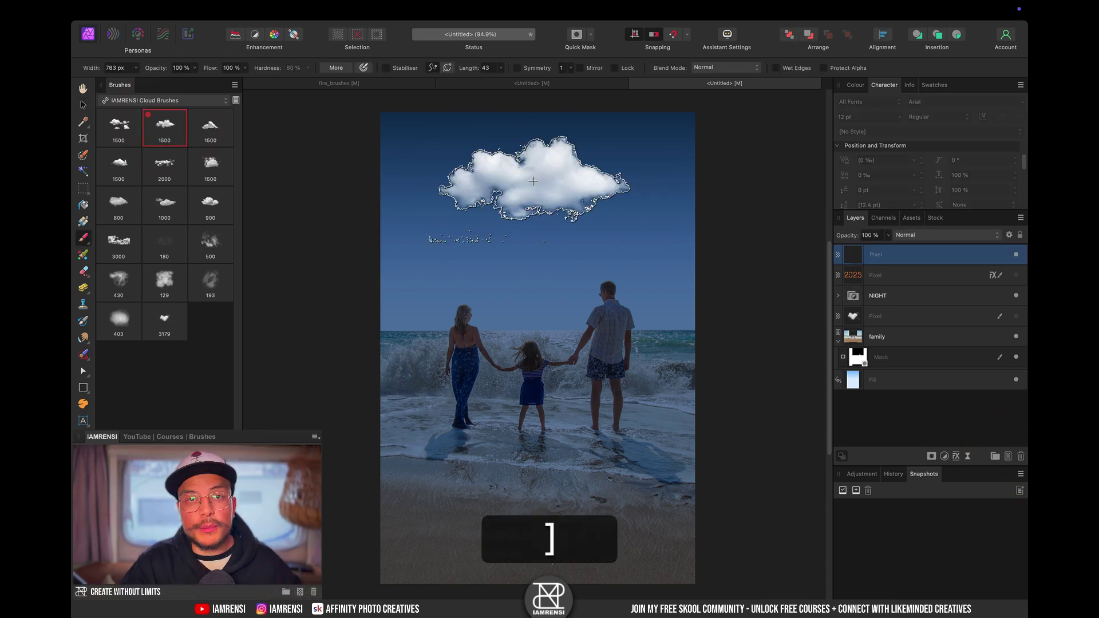
left_click(418, 213)
key("super+z")
key("super+z")
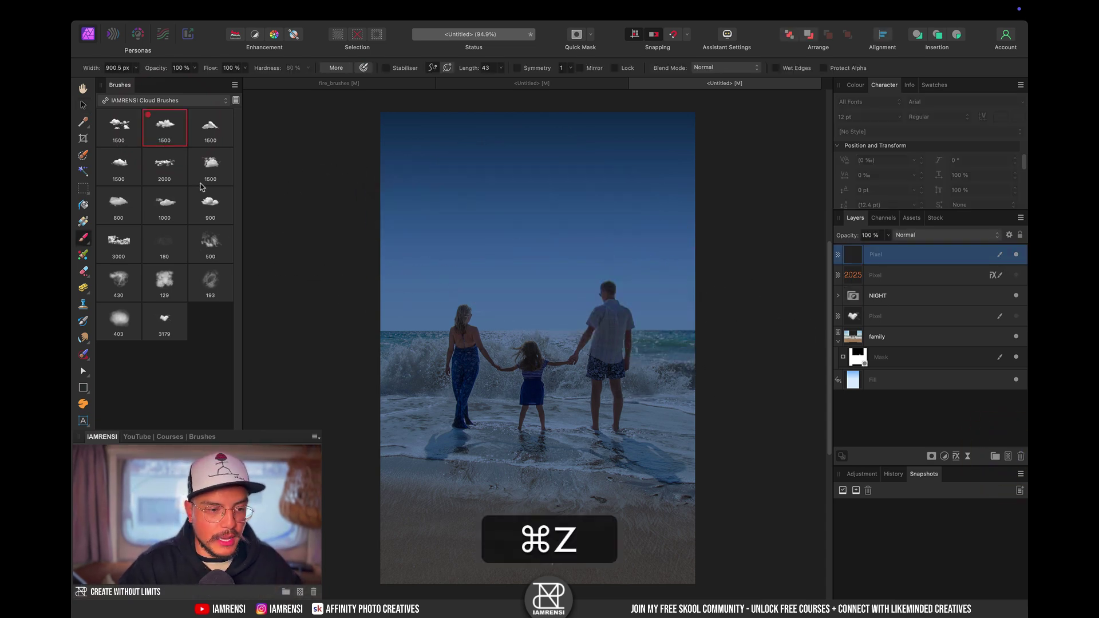
Try the 430 soft cloud brush with a stamp and a large stroke, then undo
left_click(118, 280)
left_click(488, 218)
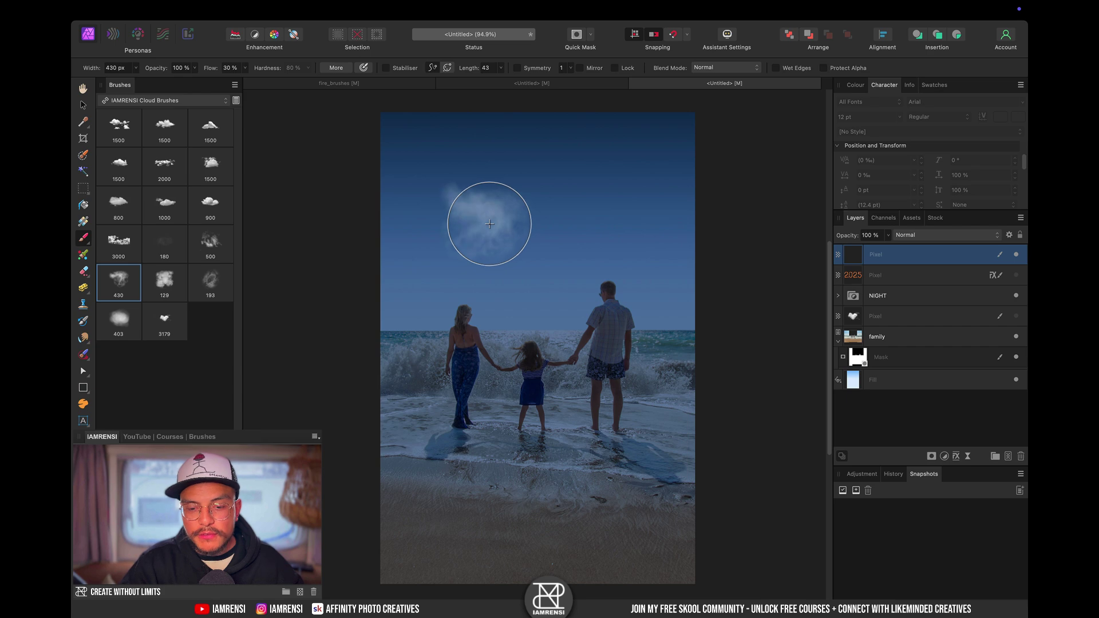
key("[")
mouse_move(483, 216)
left_mouse_down()
mouse_move(592, 189)
mouse_move(513, 185)
mouse_move(515, 287)
mouse_move(553, 244)
mouse_move(526, 274)
mouse_move(545, 167)
mouse_move(515, 273)
mouse_move(575, 208)
mouse_move(604, 285)
left_mouse_up()
key("super+z")
Try the 129 cloud brush with a small dab, then select the 3179 brush
left_click(164, 280)
key("super+z")
left_click_drag(484, 253, 462, 252)
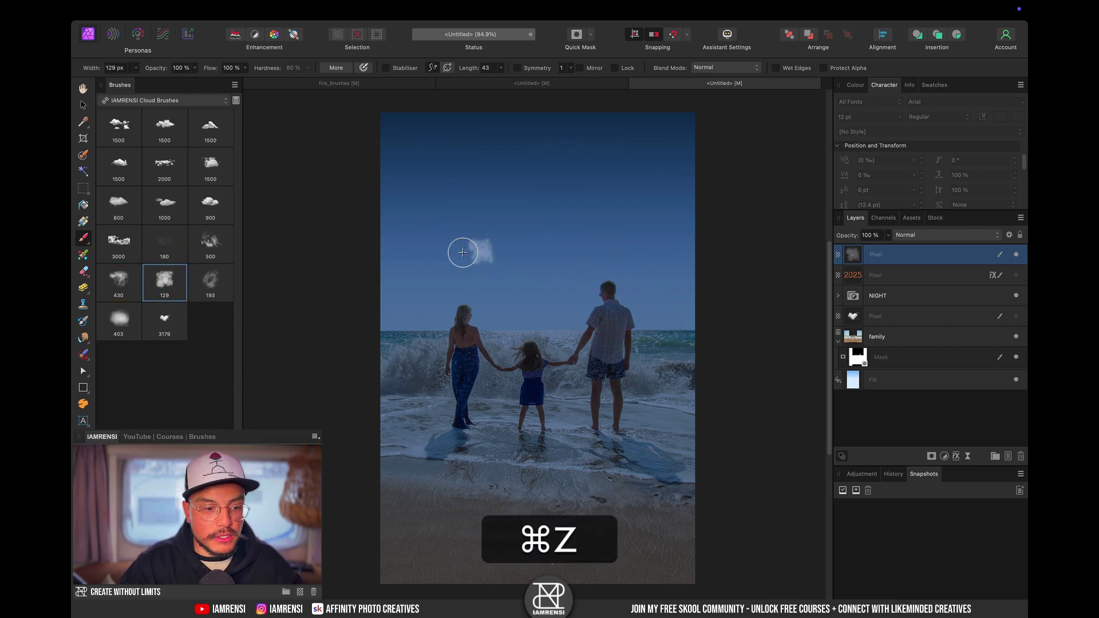
left_click(164, 323)
Load the IAMRENSI Electric Brushes pack and shrink the lightning brush
left_click(165, 100)
left_click(156, 113)
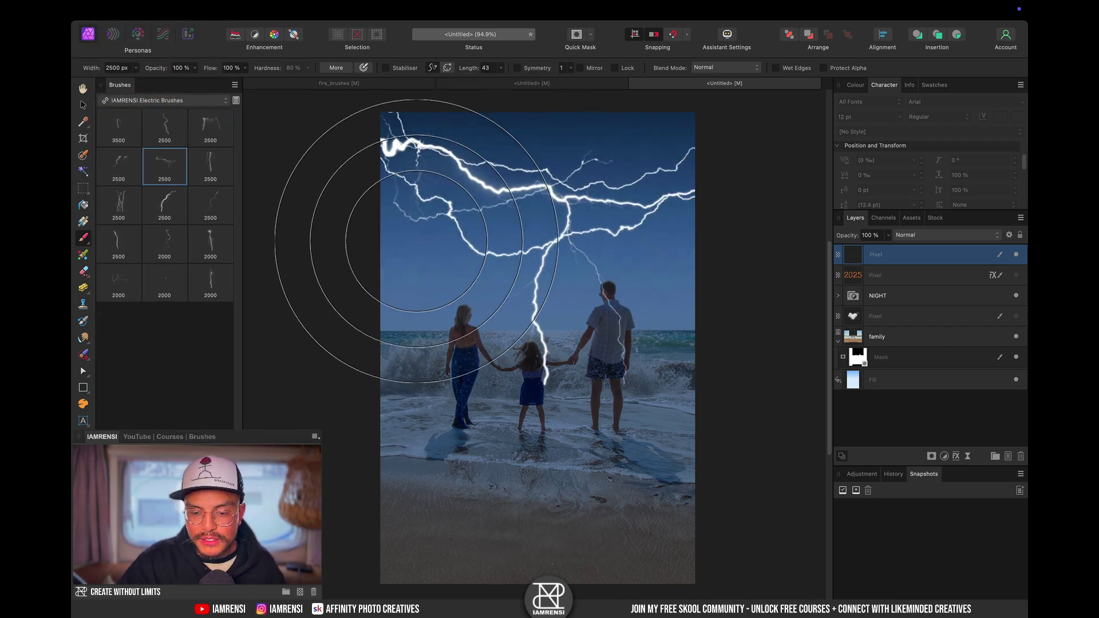
key("[")
key("[")
key("[")
key("[")
key("[")
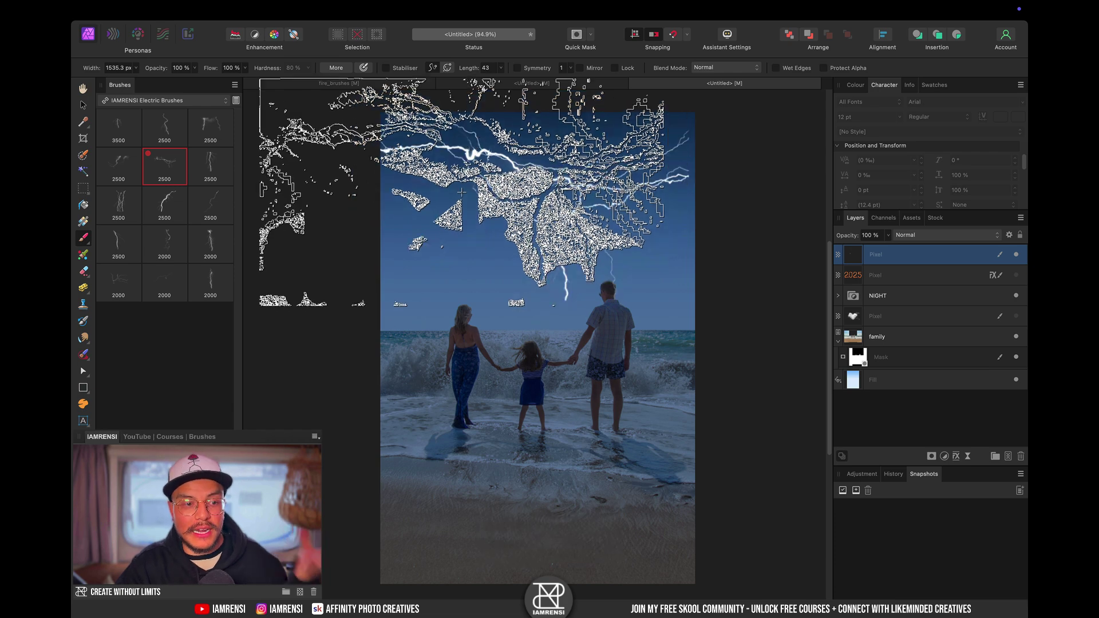
left_click(188, 101)
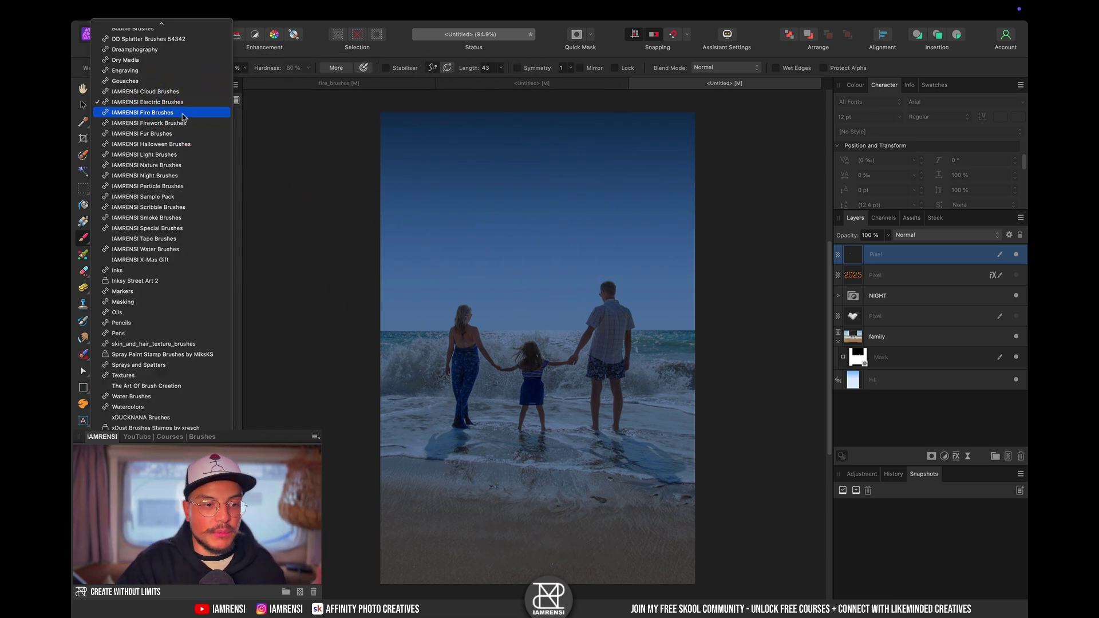
Load Fire Brushes, then Firework Brushes, and pick the 2000 burst brush at about 1445 px
left_click(180, 113)
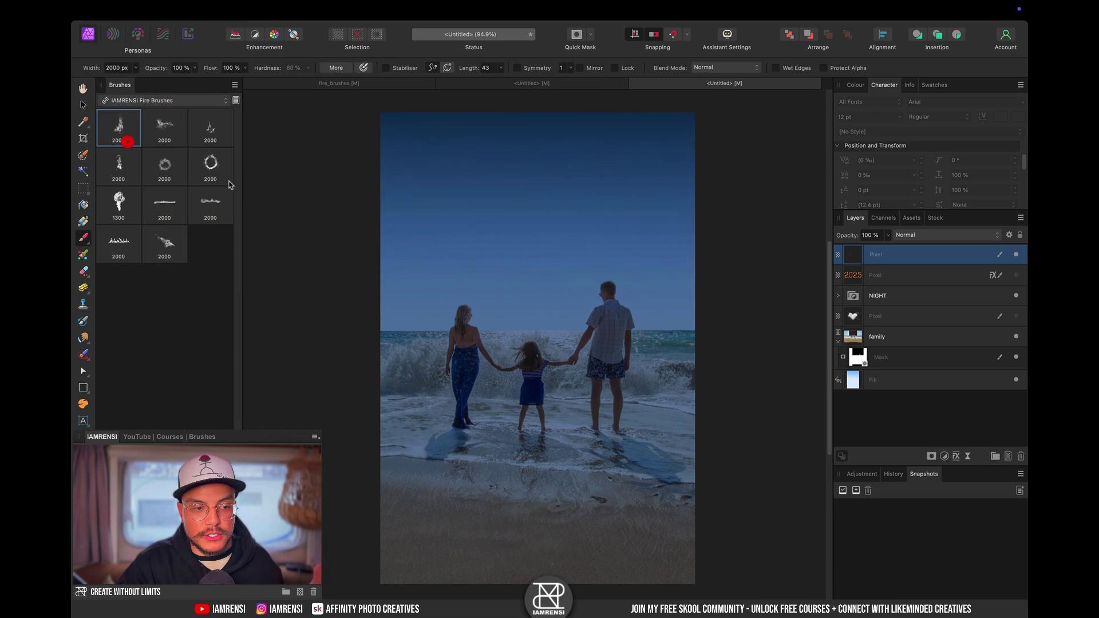
key("bracketleft")
key("bracketleft")
key("bracketleft")
key("bracketleft")
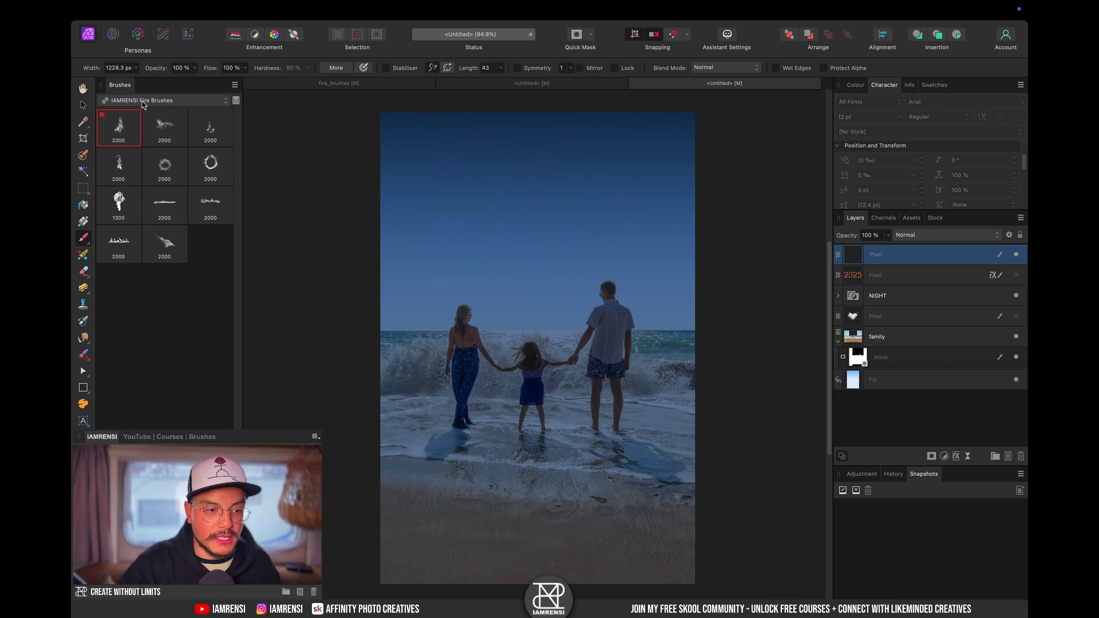
left_click(167, 105)
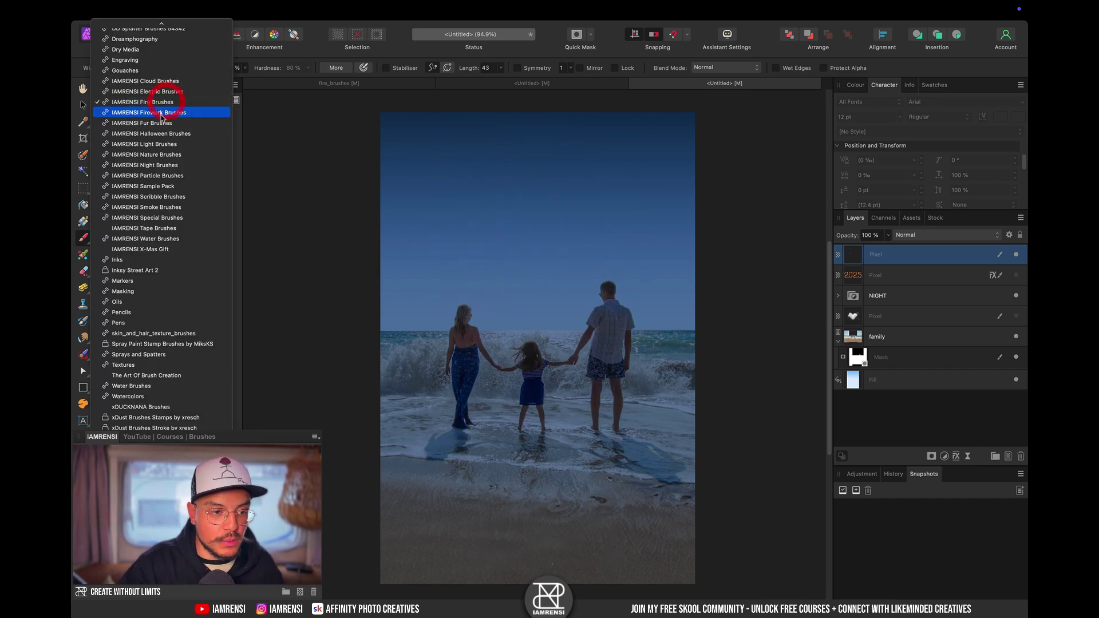
left_click(162, 111)
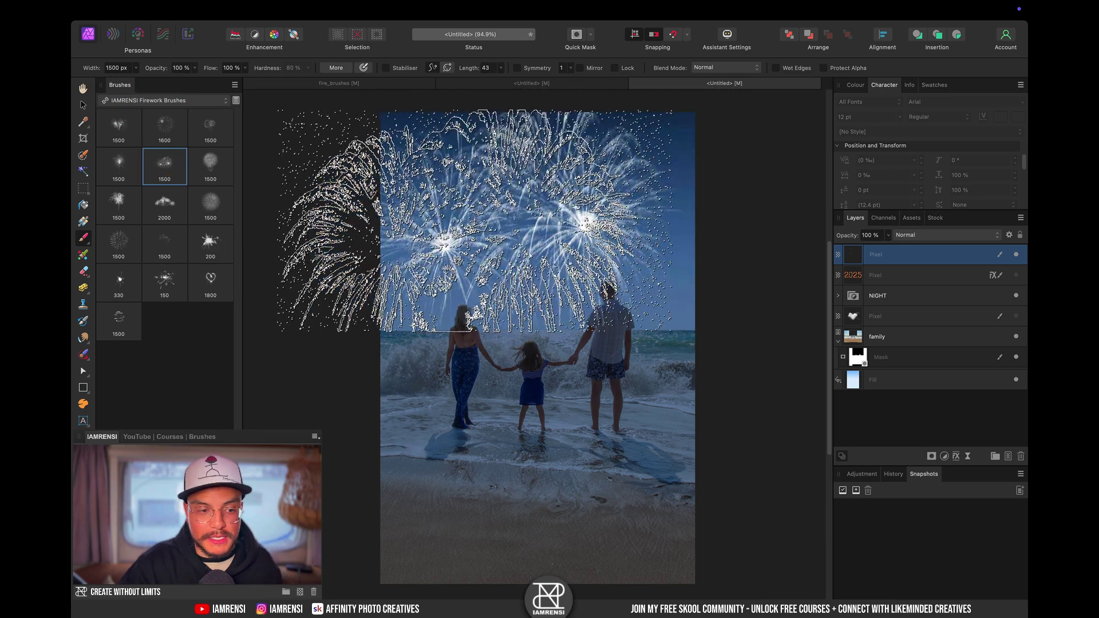
left_click(165, 212)
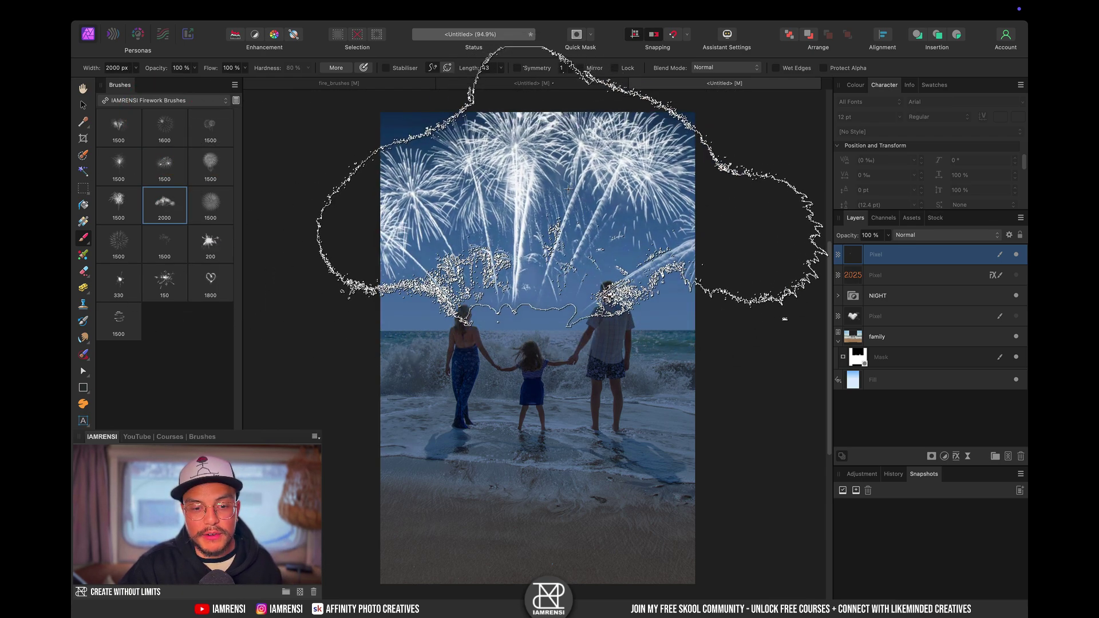
key("bracketleft")
key("bracketleft")
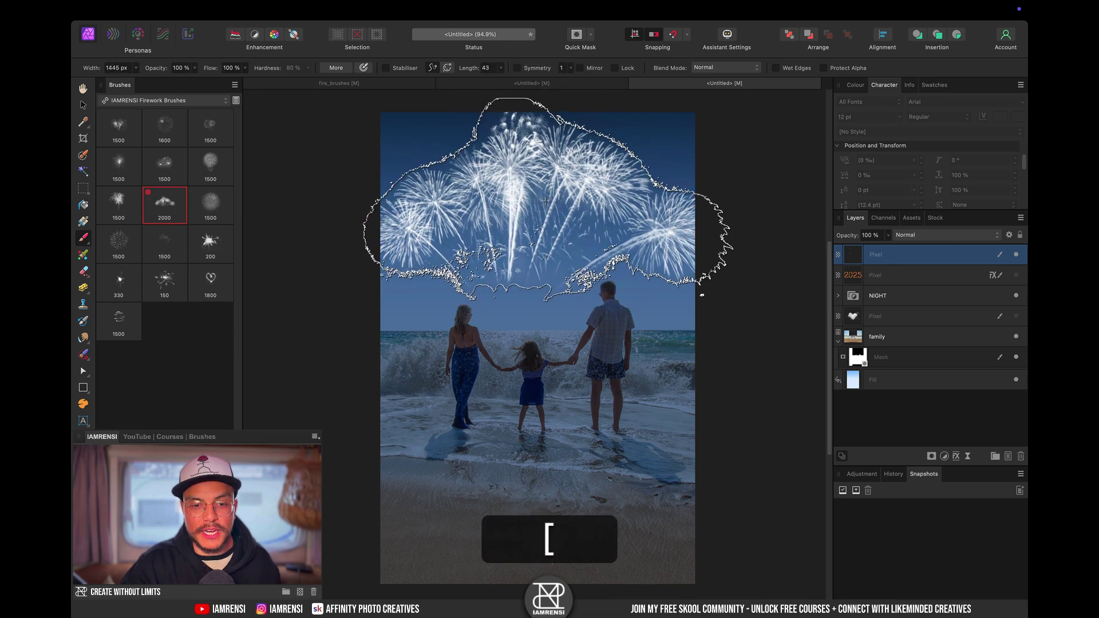
Test firework bursts and sparkle lettering, undo the strokes, then stamp a large sparkle heart
left_click(548, 196)
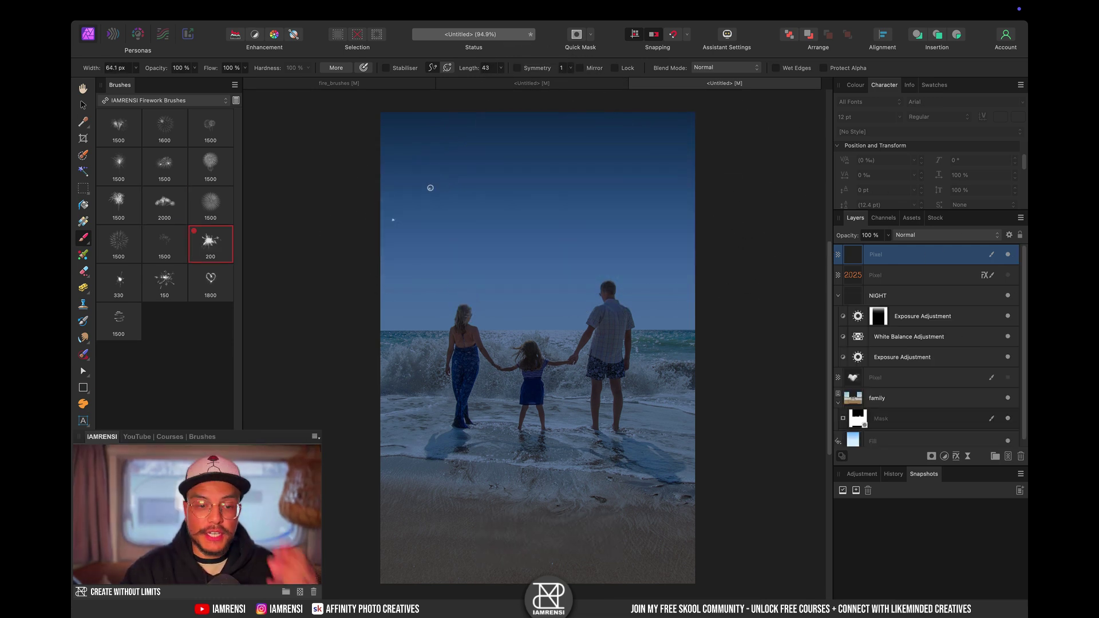
mouse_move(423, 176)
left_mouse_down()
mouse_move(422, 206)
mouse_move(522, 224)
mouse_move(547, 252)
left_mouse_up()
key("ctrl+z")
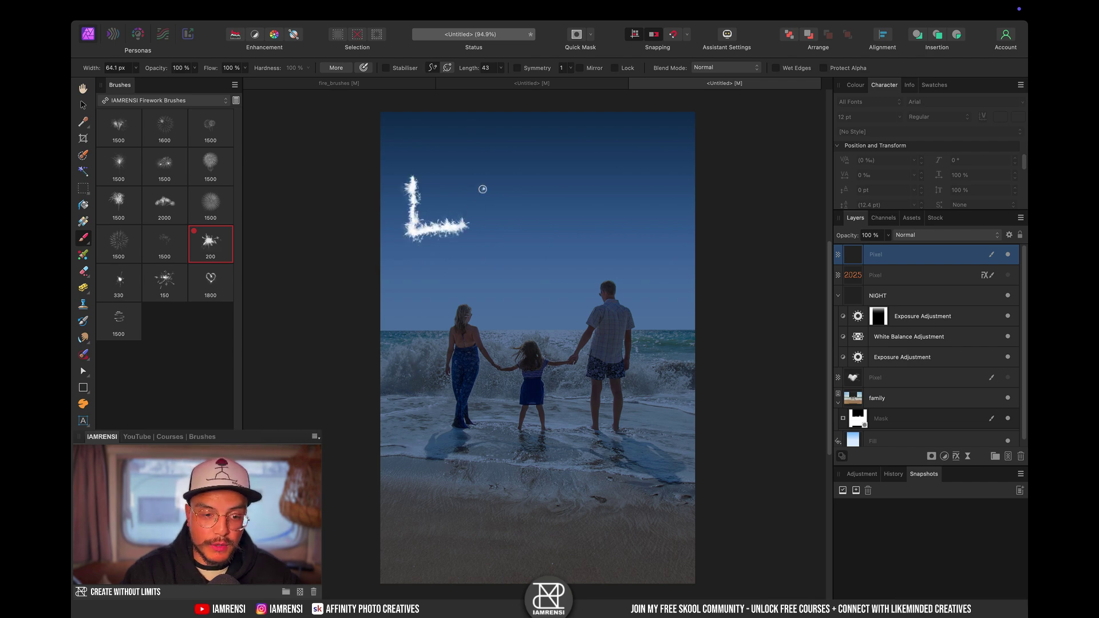
mouse_move(482, 189)
left_mouse_down()
mouse_move(556, 226)
mouse_move(566, 170)
mouse_move(591, 217)
mouse_move(616, 207)
mouse_move(622, 183)
mouse_move(650, 160)
left_mouse_up()
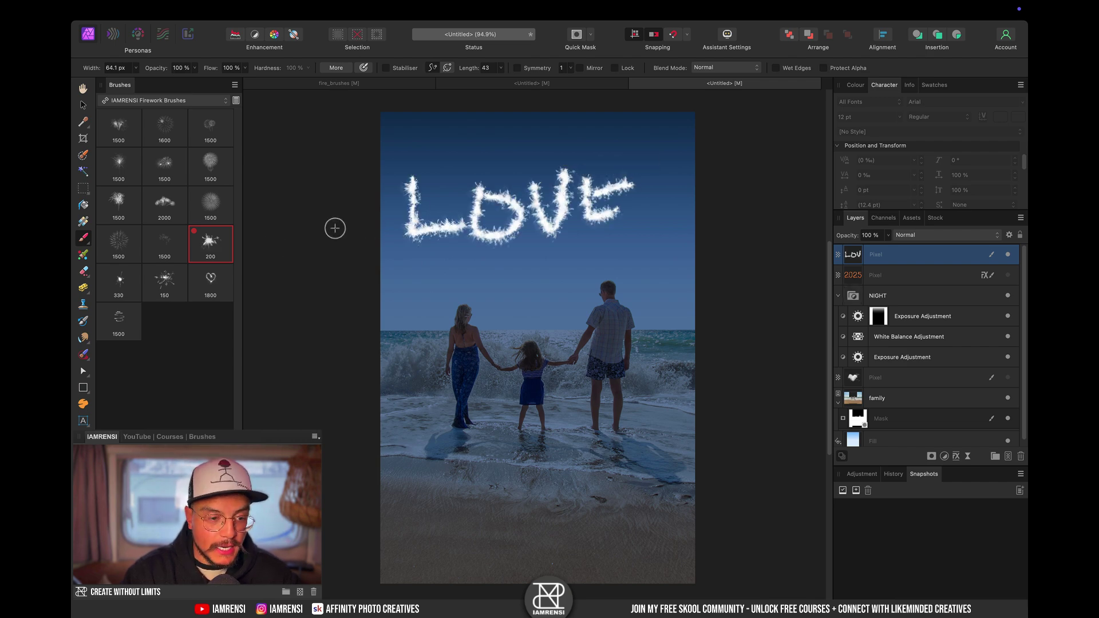
key("ctrl+z")
key("ctrl+z")
key("ctrl+z")
key("ctrl+z")
left_click(211, 280)
left_click(528, 220)
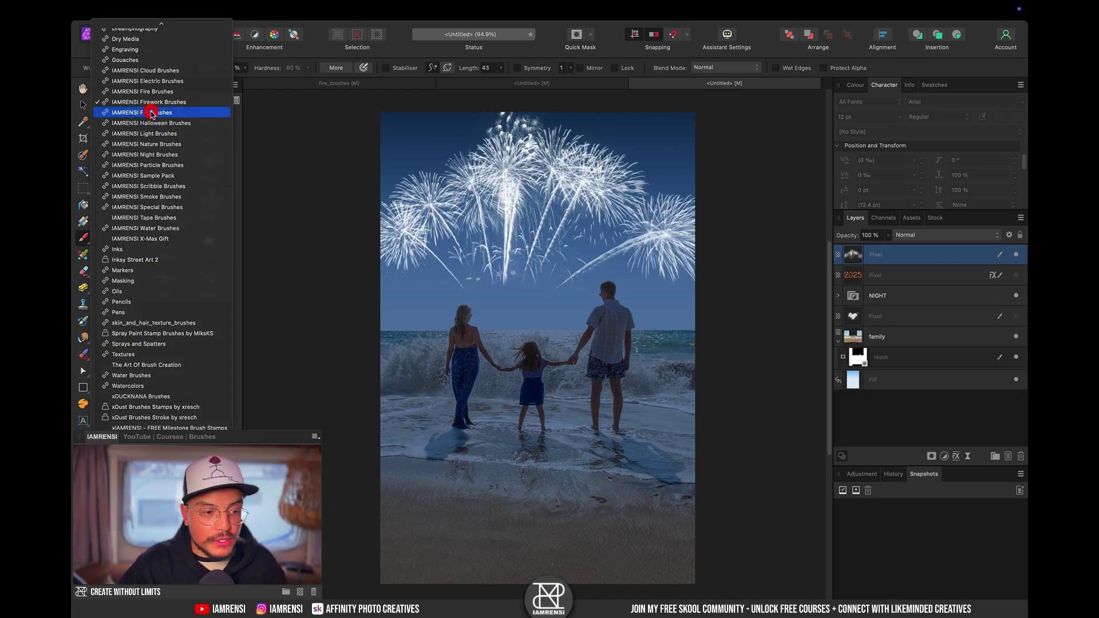
Load Fur Brushes, undo the fireworks, and try then undo a 500 px fluffy fur stroke
left_click(151, 113)
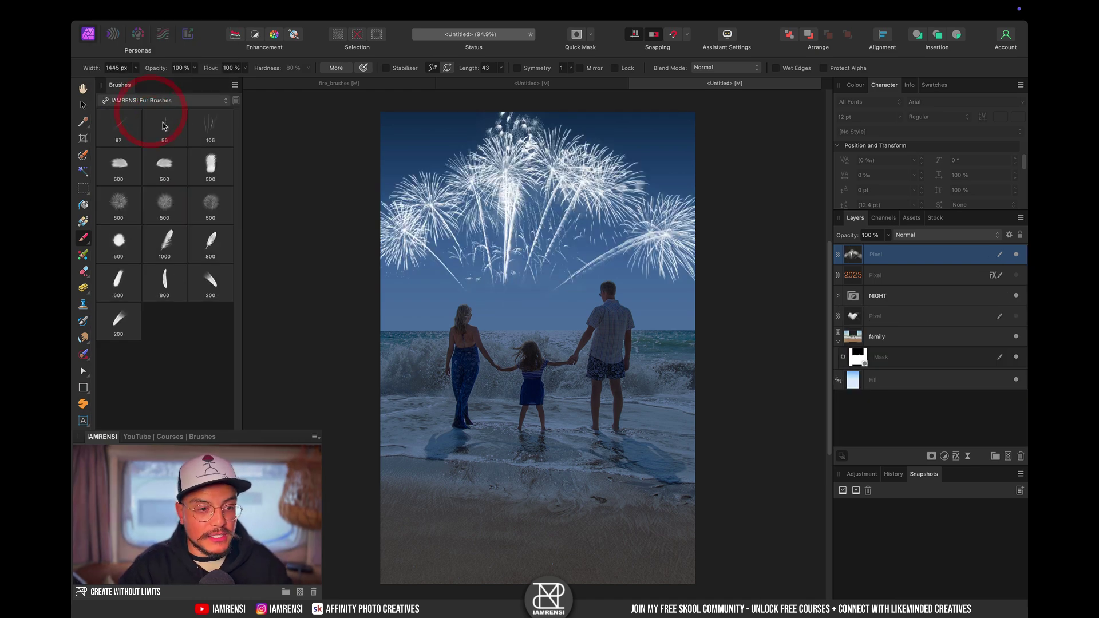
key("super+z")
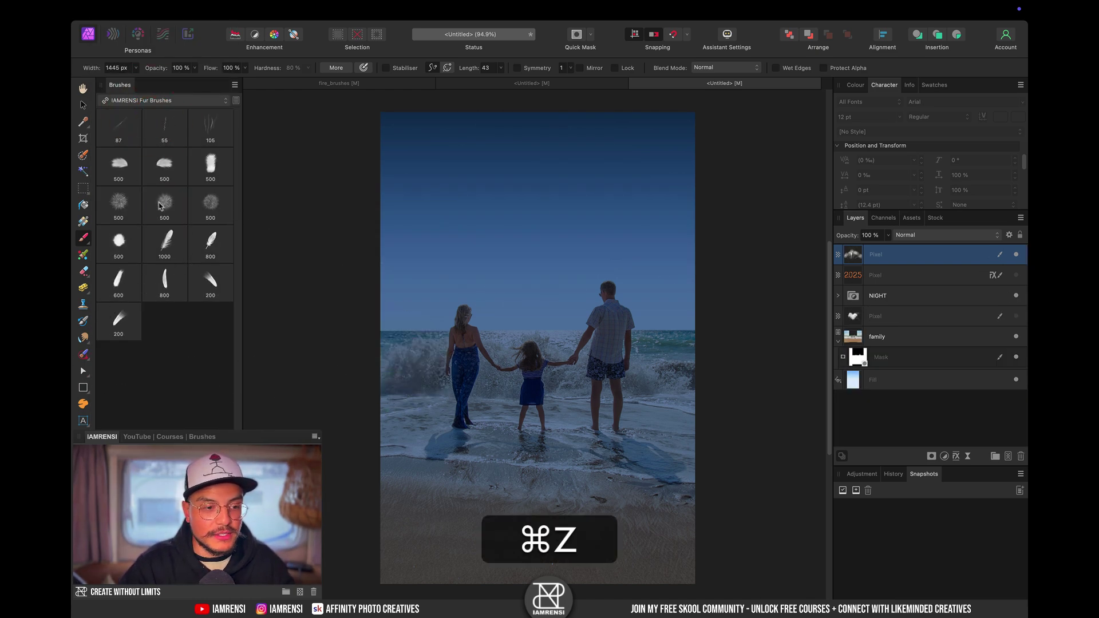
left_click(164, 201)
mouse_move(497, 208)
left_mouse_down()
mouse_move(577, 212)
mouse_move(540, 240)
left_mouse_up()
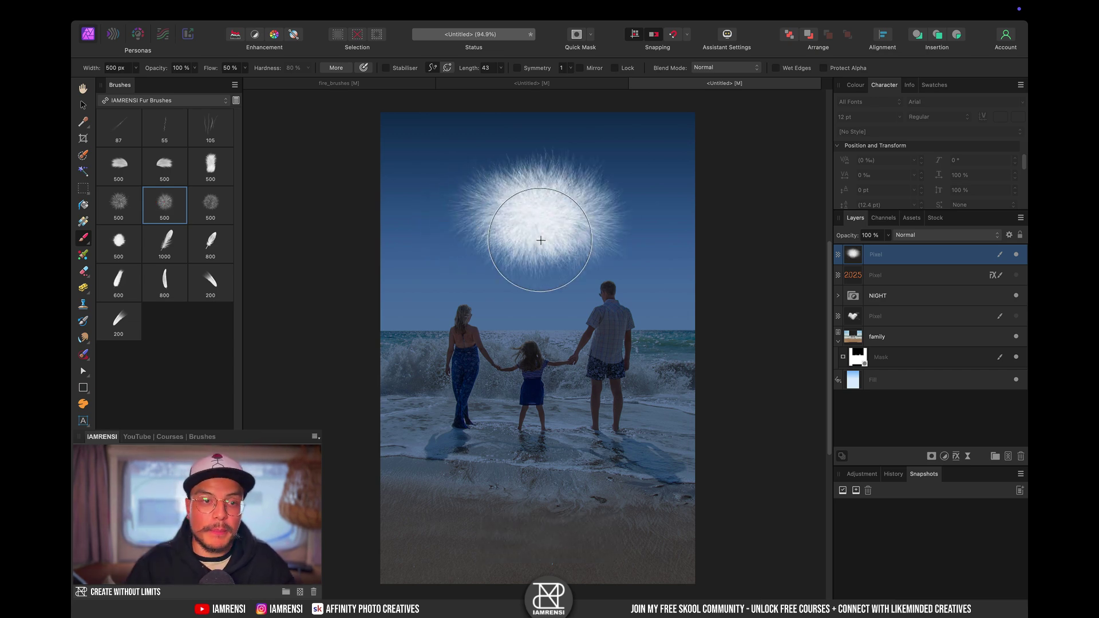
key("super+z")
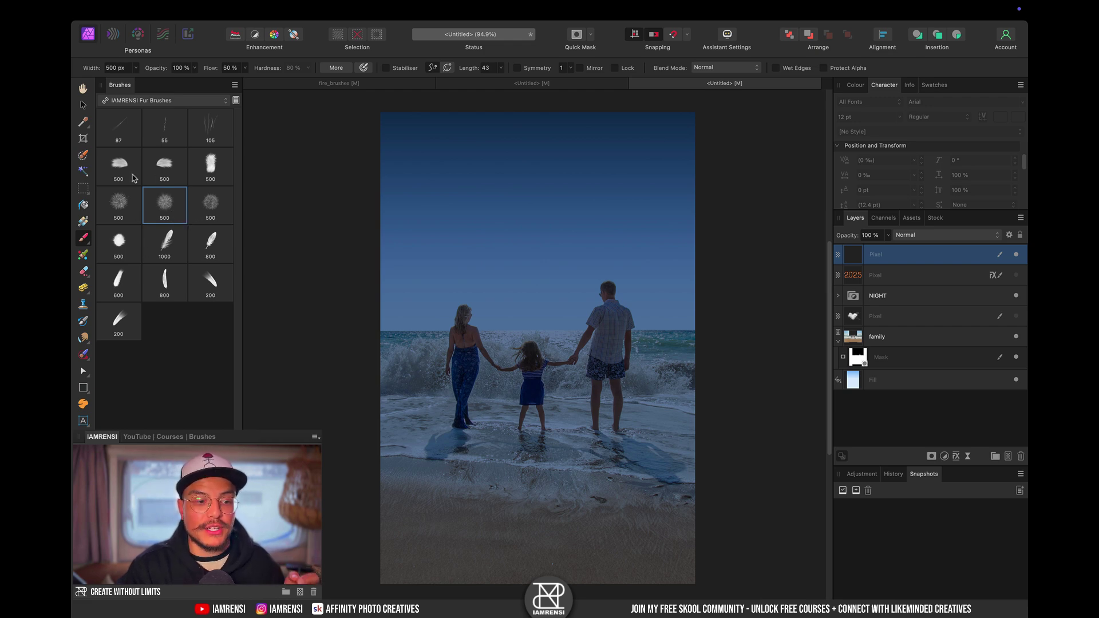
left_click(183, 103)
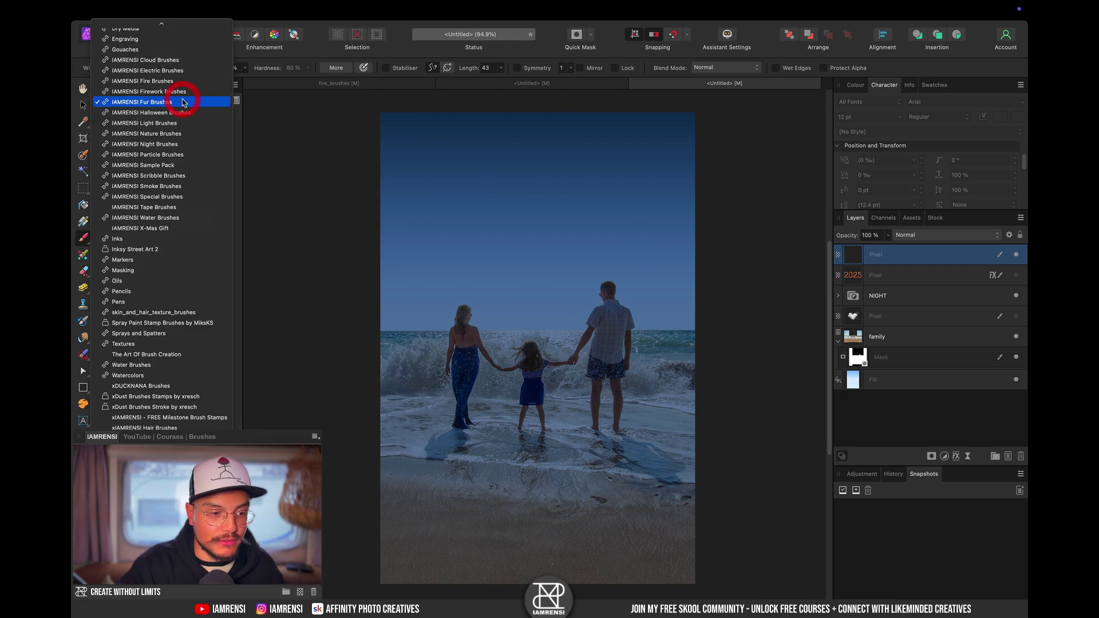
Browse the Light and Nature brush packs before settling on IAMRENSI Night Brushes
left_click(181, 124)
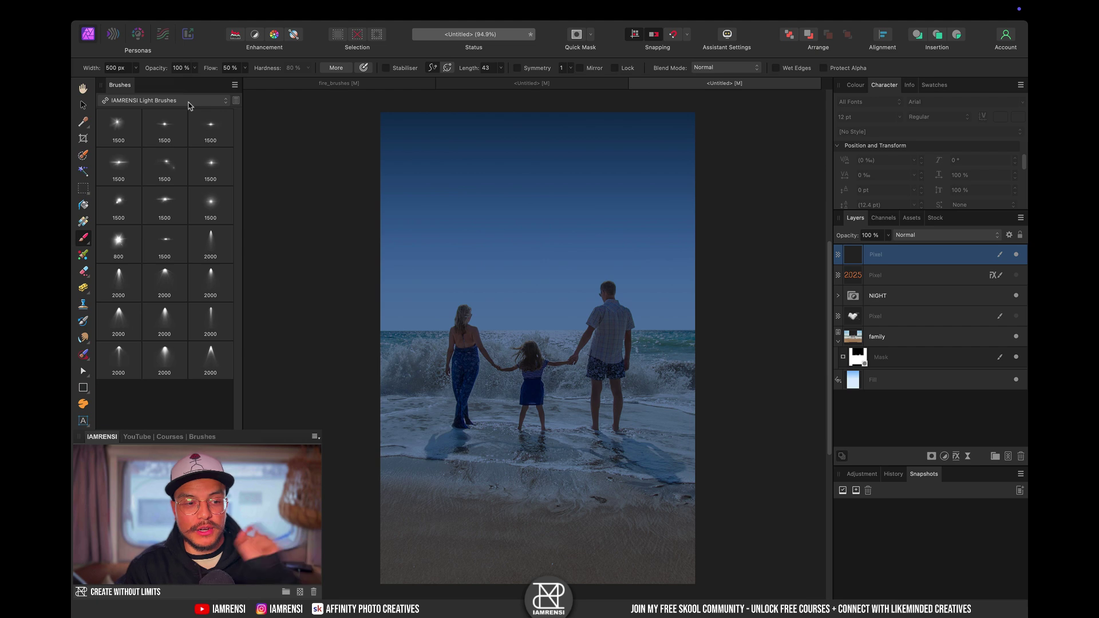
left_click(190, 105)
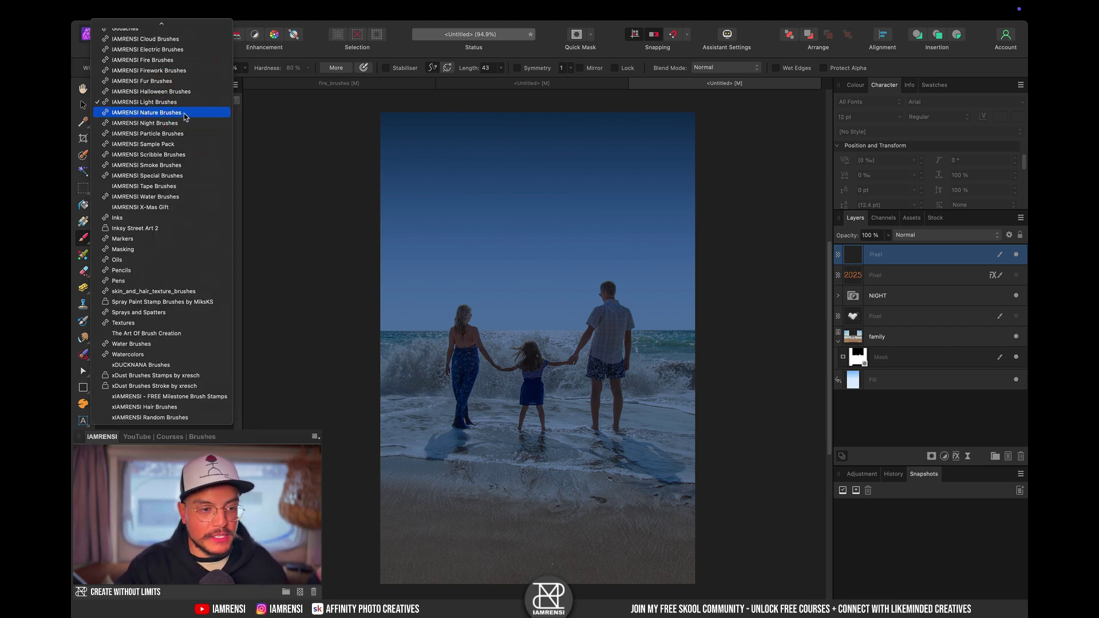
left_click(184, 117)
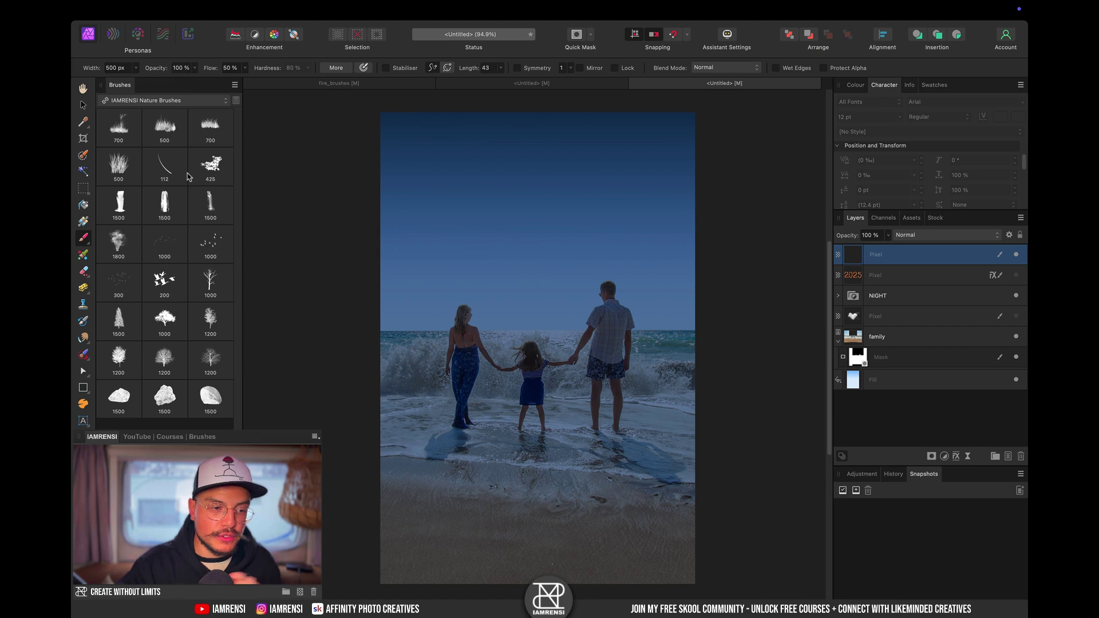
left_click(197, 103)
left_click(191, 112)
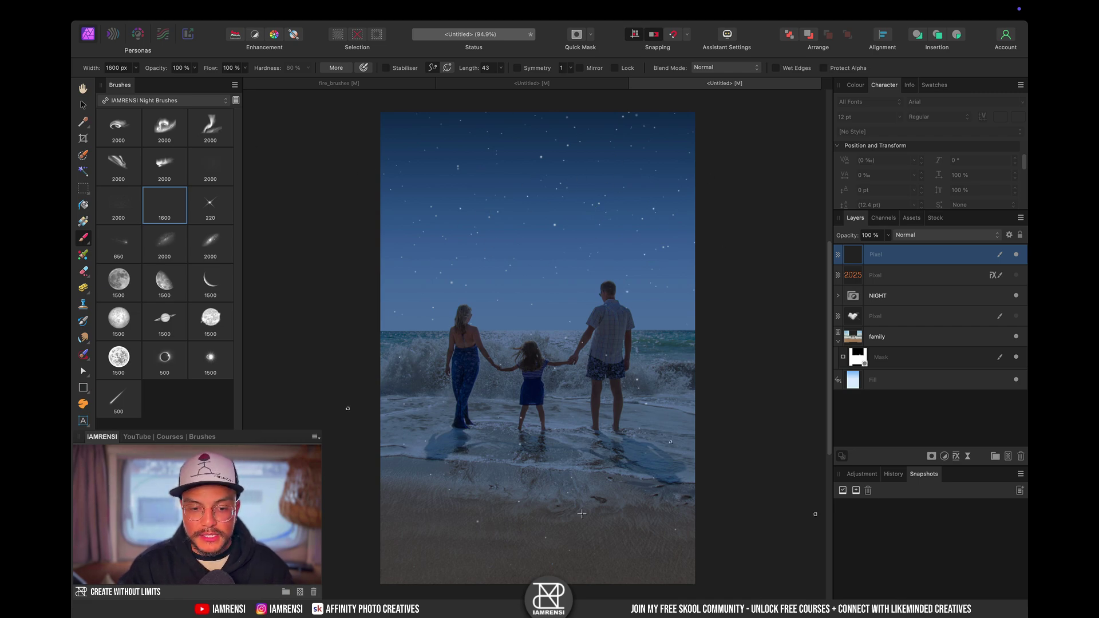
Zoom into the sky, refit the view, and paint then undo a milky-way stroke
scroll(582, 513, "up", 6)
scroll(564, 368, "up", 6)
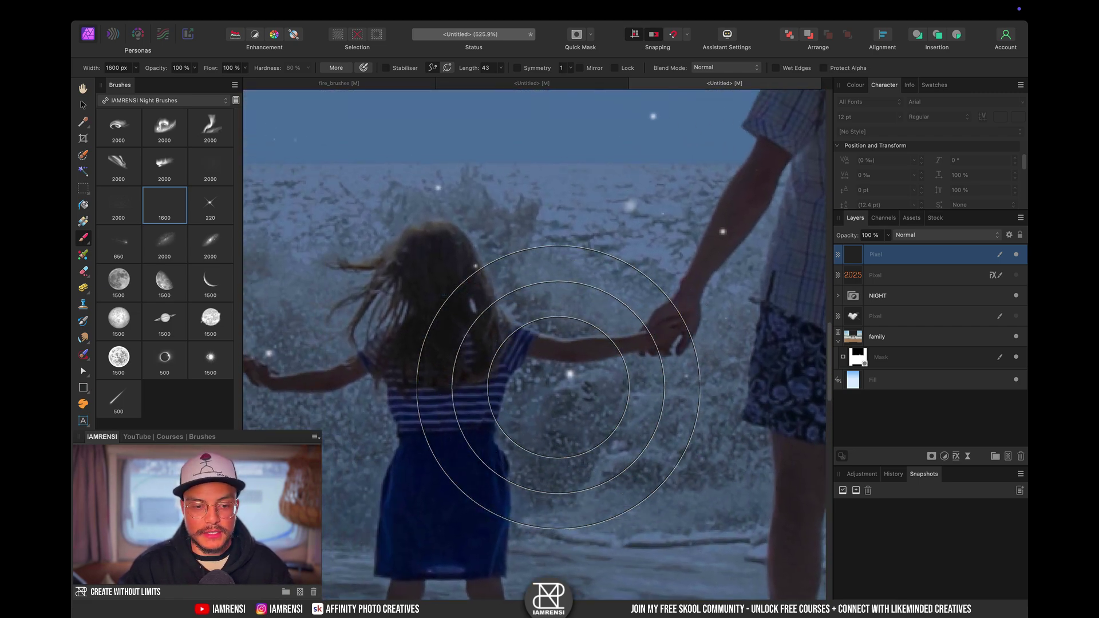
key("super+0")
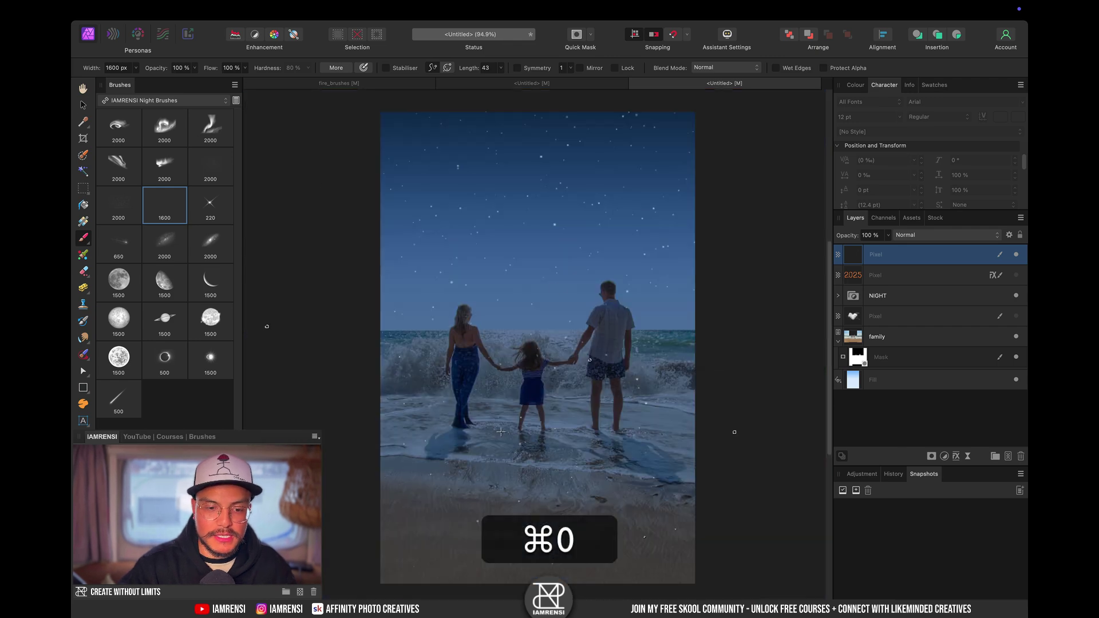
key("v")
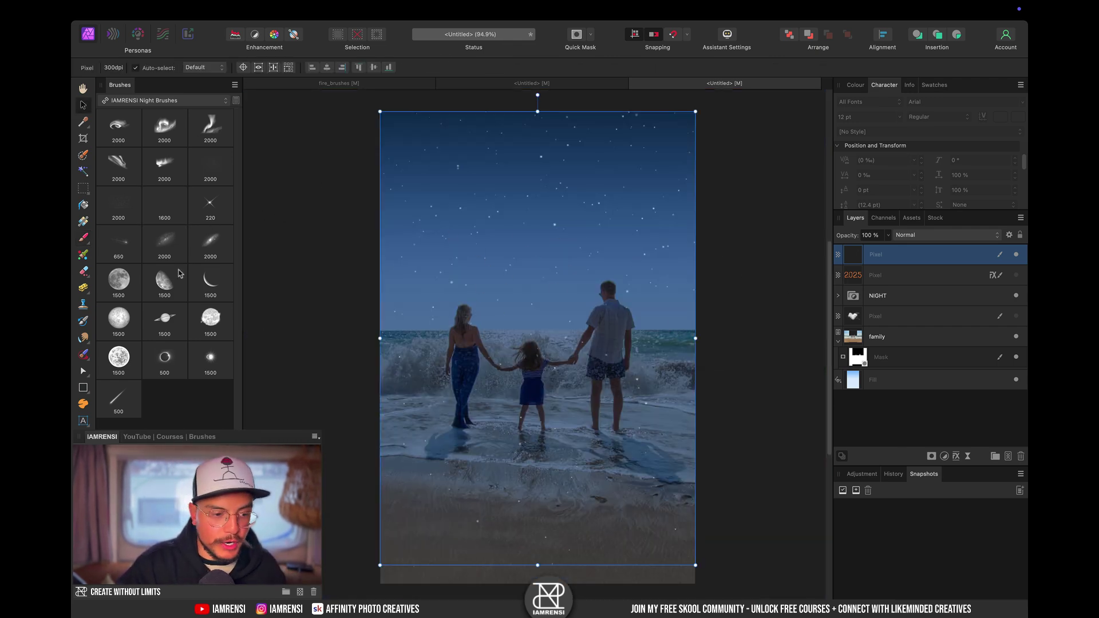
key("b")
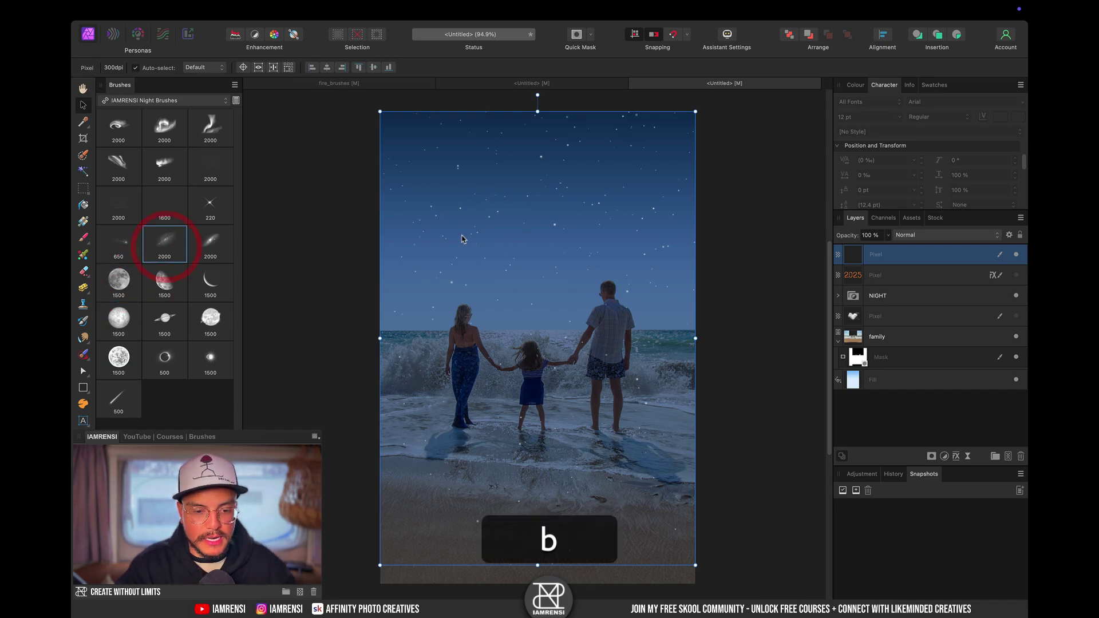
key("[")
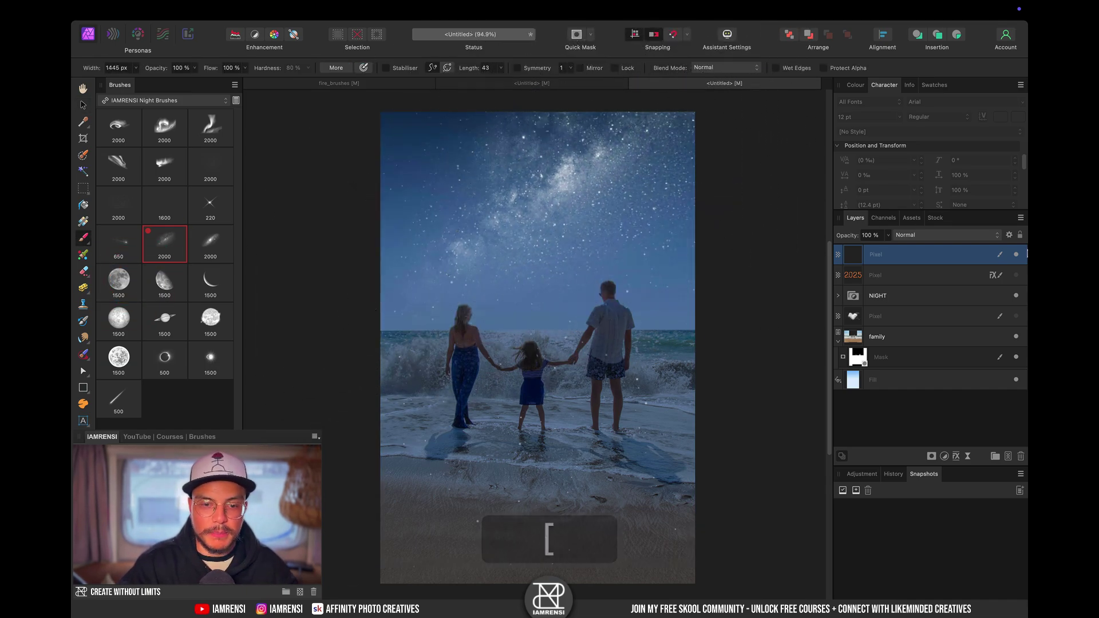
key("super+z")
Stamp a small 220 sparkle star in the upper-left sky, then load Particle Brushes
left_click(118, 164)
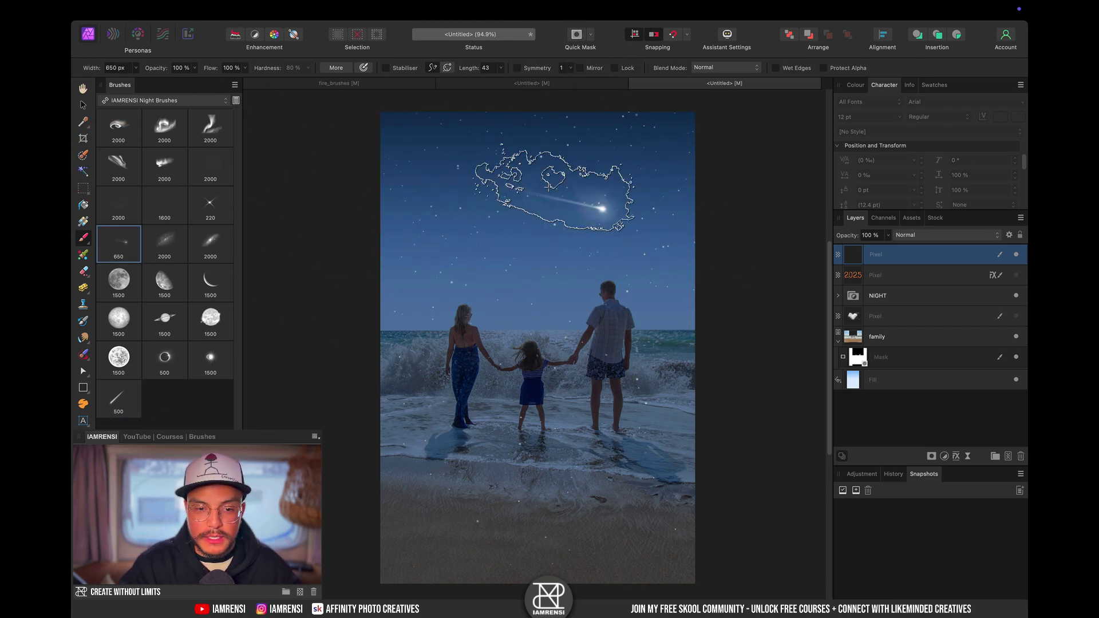
left_click(210, 207)
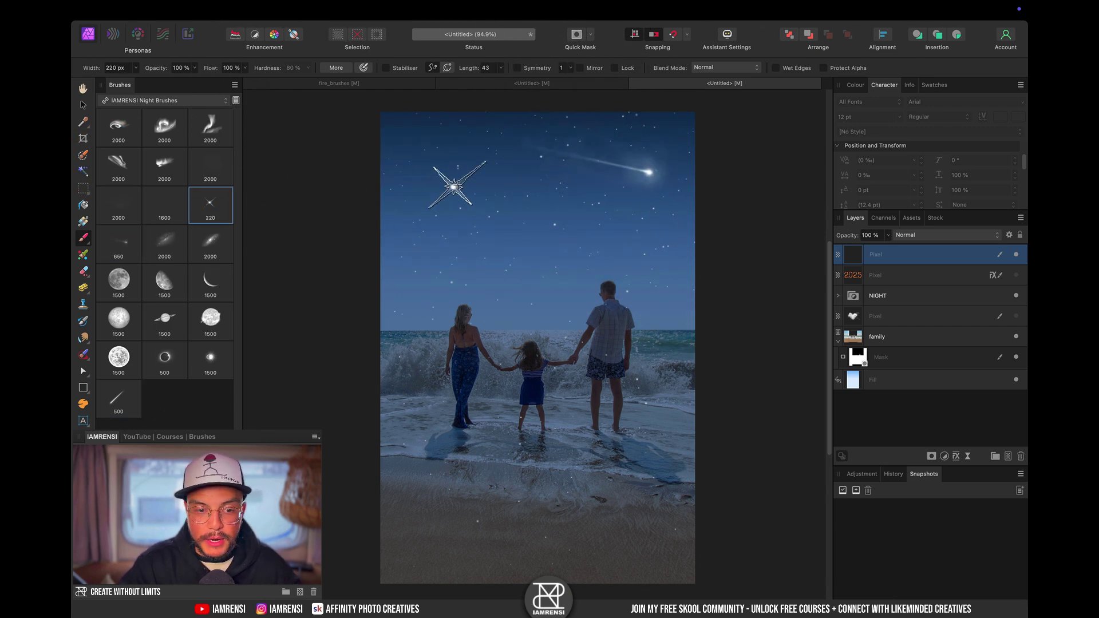
key("bracketleft")
left_click(429, 198)
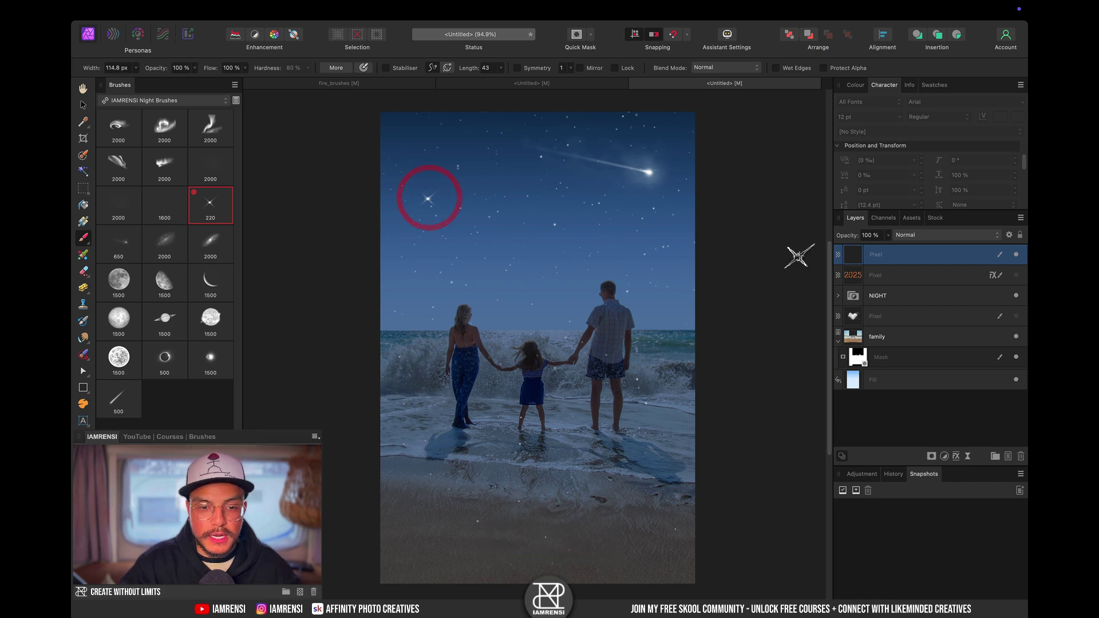
left_click(166, 100)
left_click(164, 110)
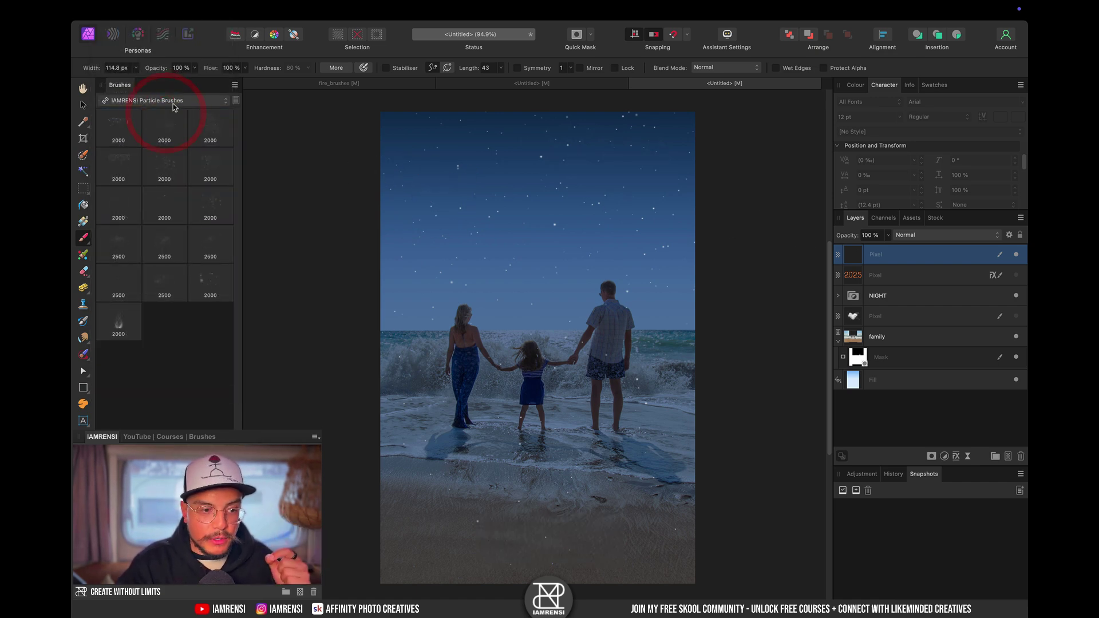
left_click(175, 102)
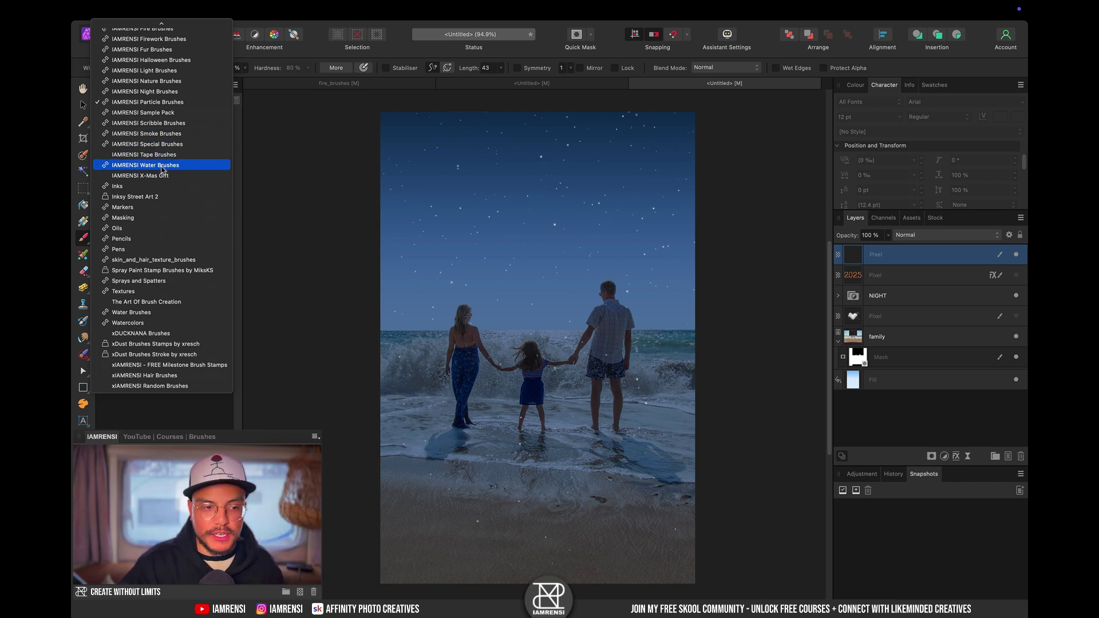
left_click(898, 411)
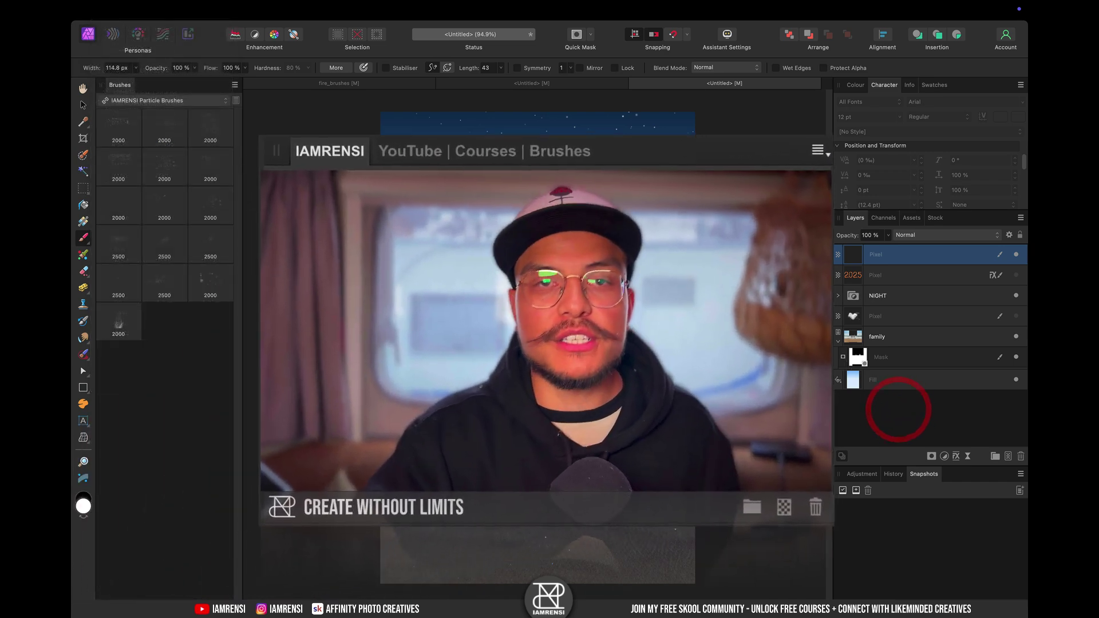